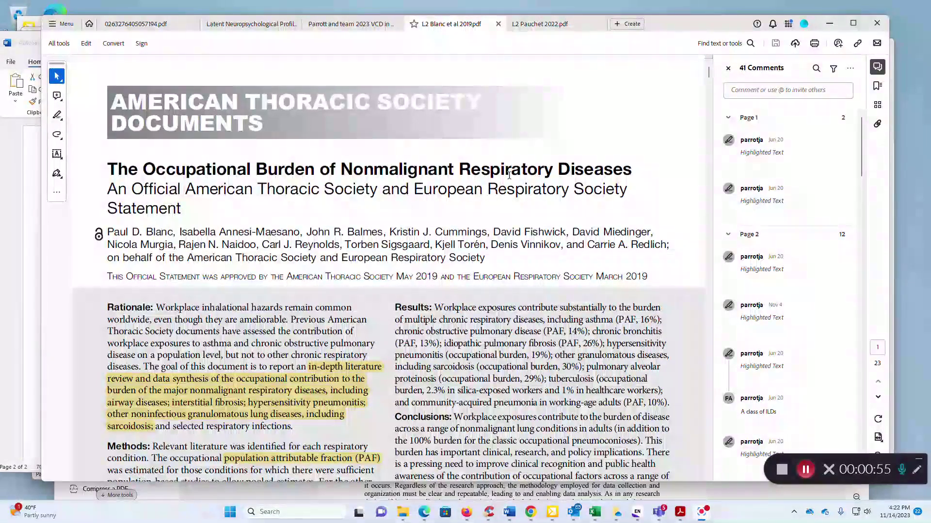
Compare the forest plots in the idiopathic pulmonary fibrosis meta-analysis PDF with the asthma forest plot in the occupational burden PDF
click(549, 19)
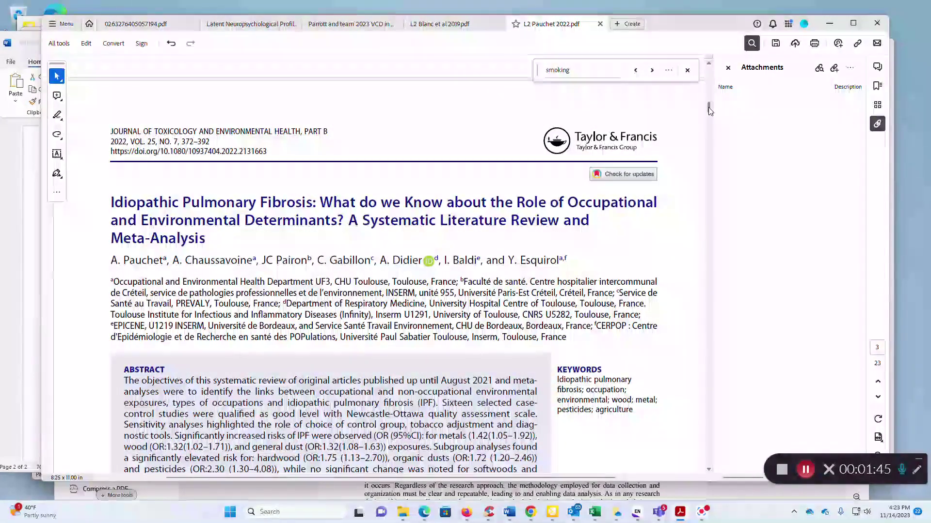
drag(708, 107, 709, 232)
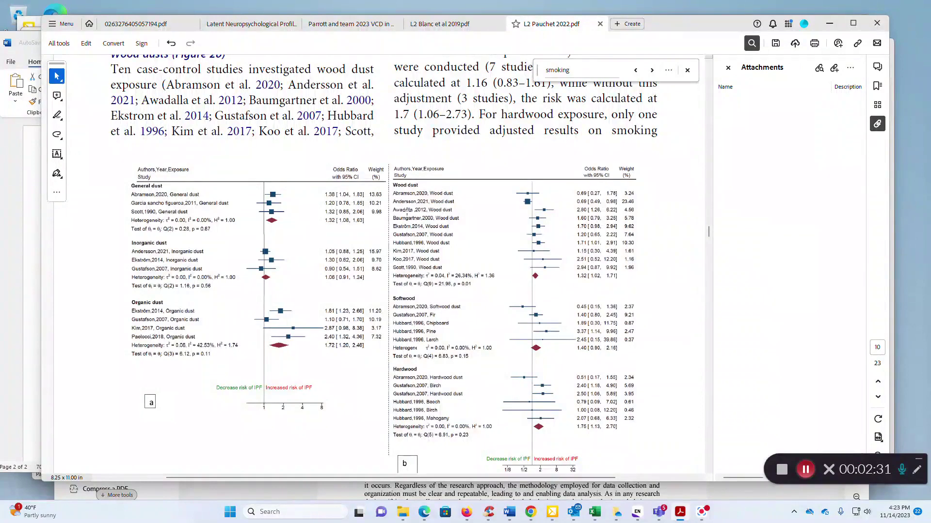
click(458, 24)
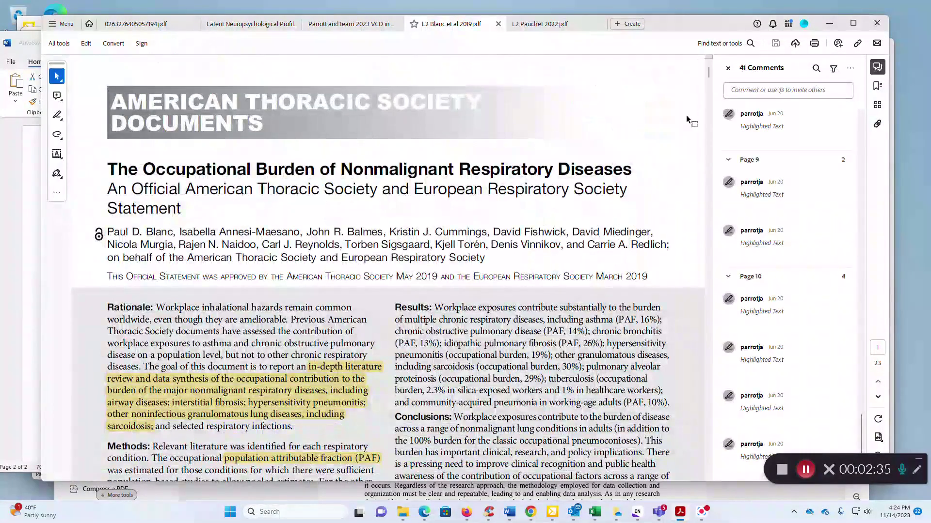
click(709, 82)
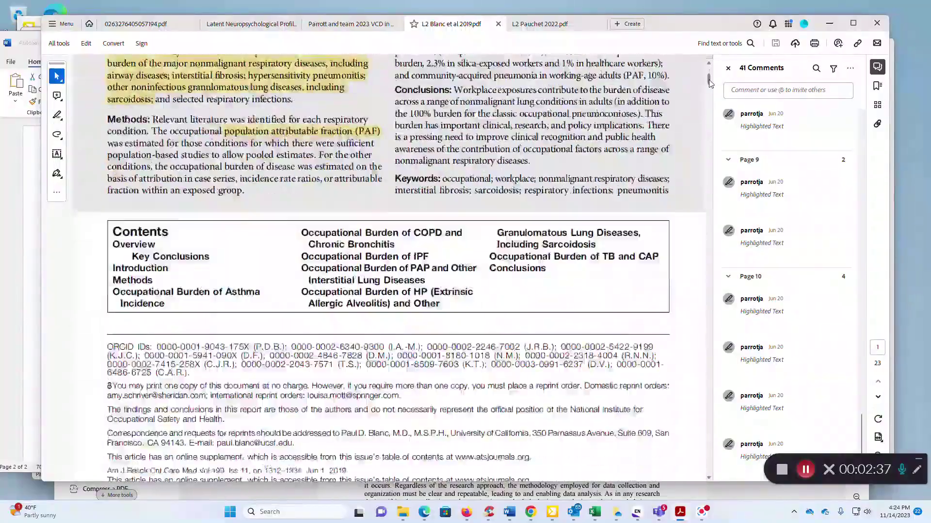
drag(709, 82, 712, 130)
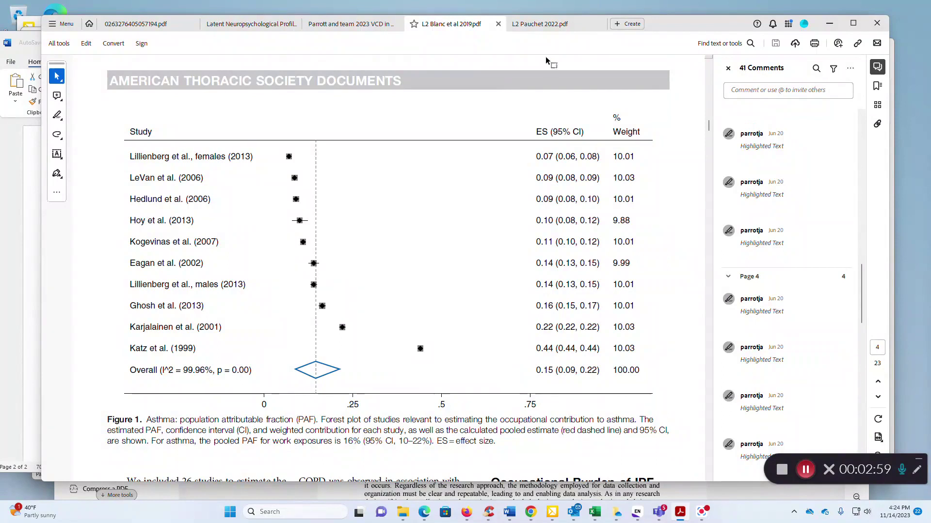
click(551, 29)
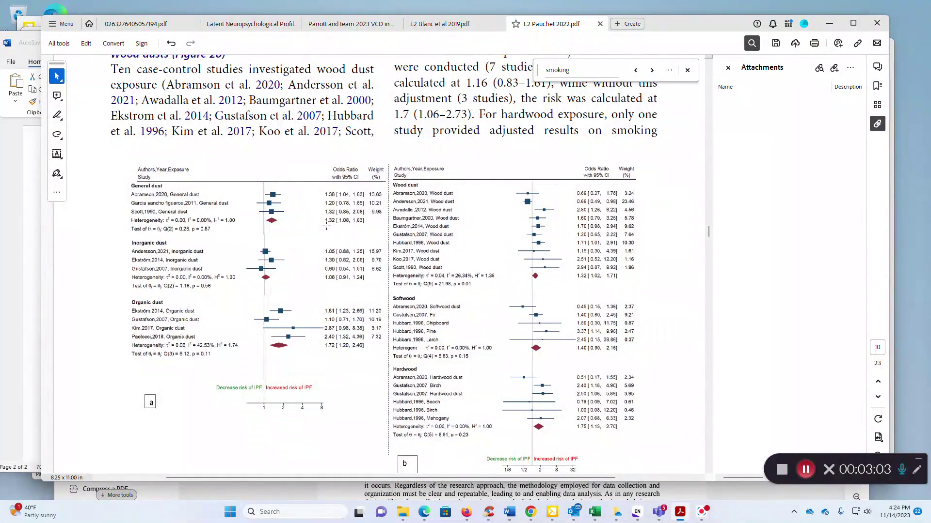
click(456, 23)
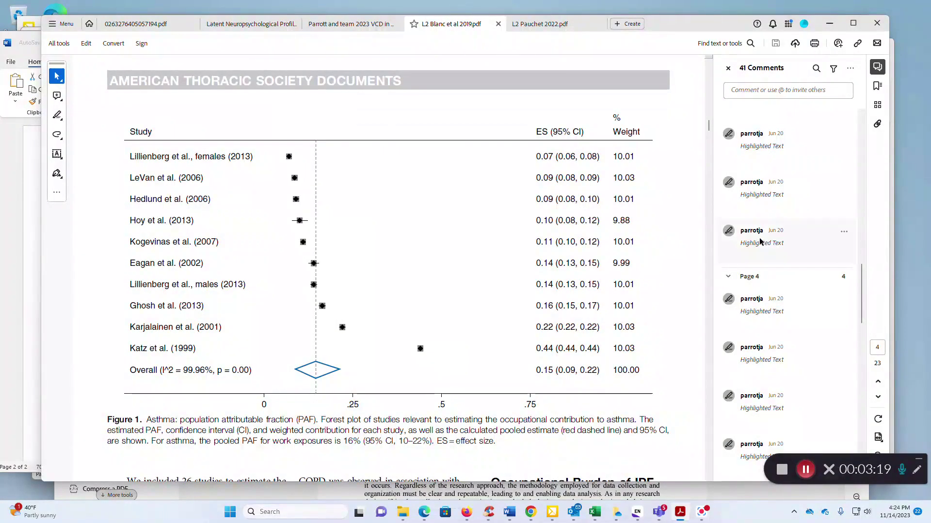
Switch to SRDR+ in the browser, open the 2022 Idiopathic Pulmonary Fibrosis extraction and review its Design Details through the PICO(TS) question
key(alt+Tab)
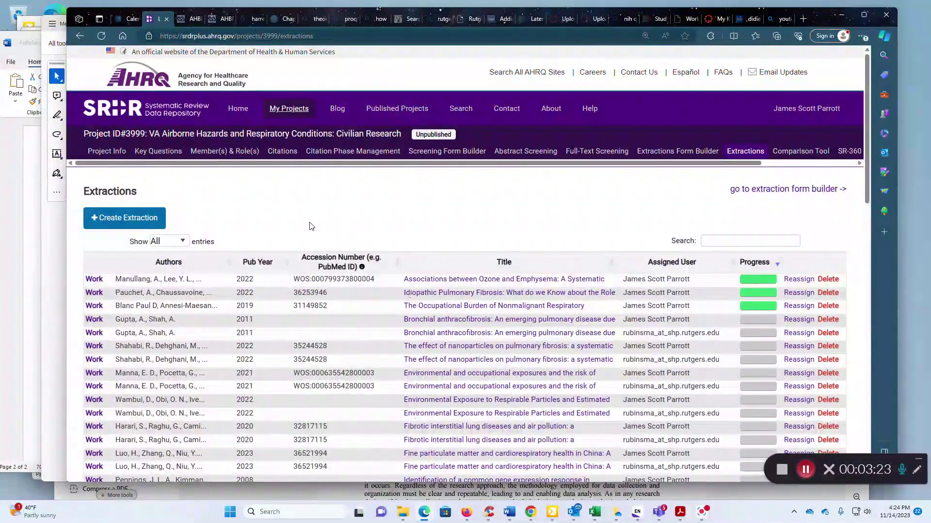
click(94, 293)
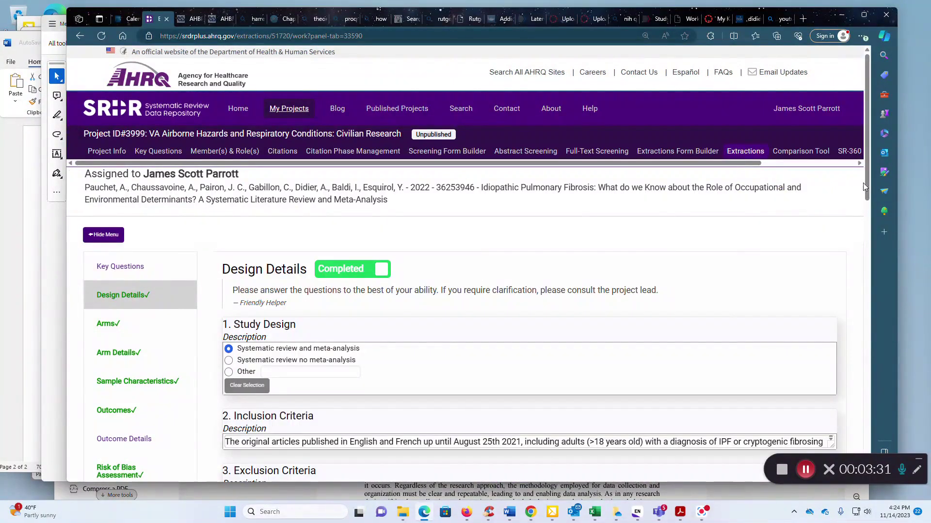
drag(863, 182, 862, 201)
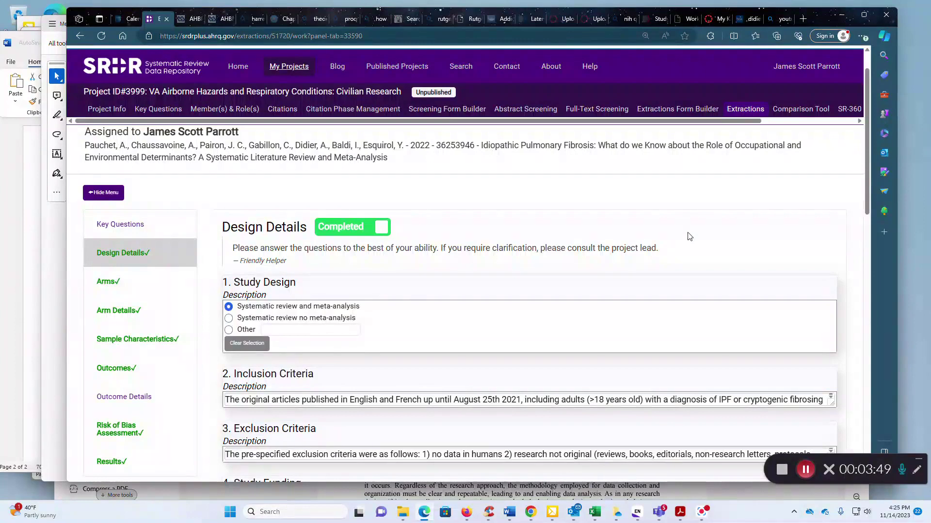
scroll(478, 267, down, 1)
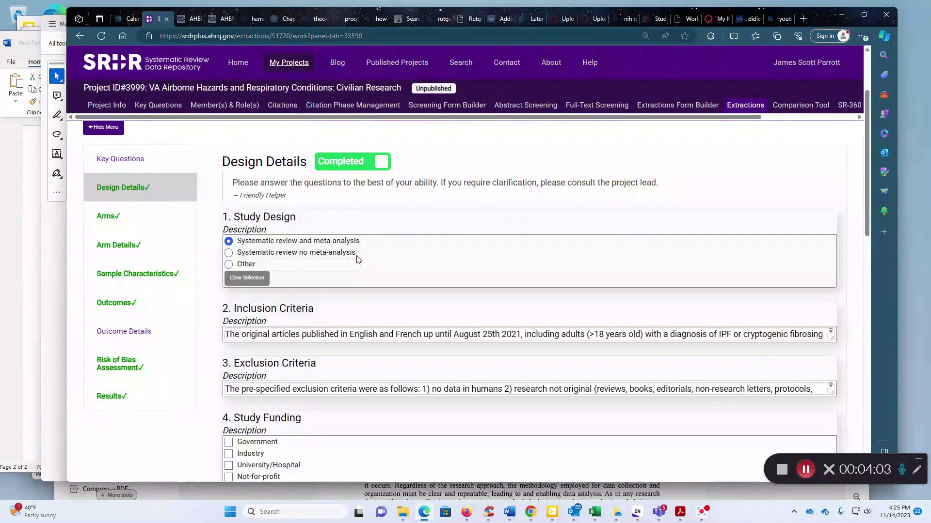
scroll(510, 258, down, 3)
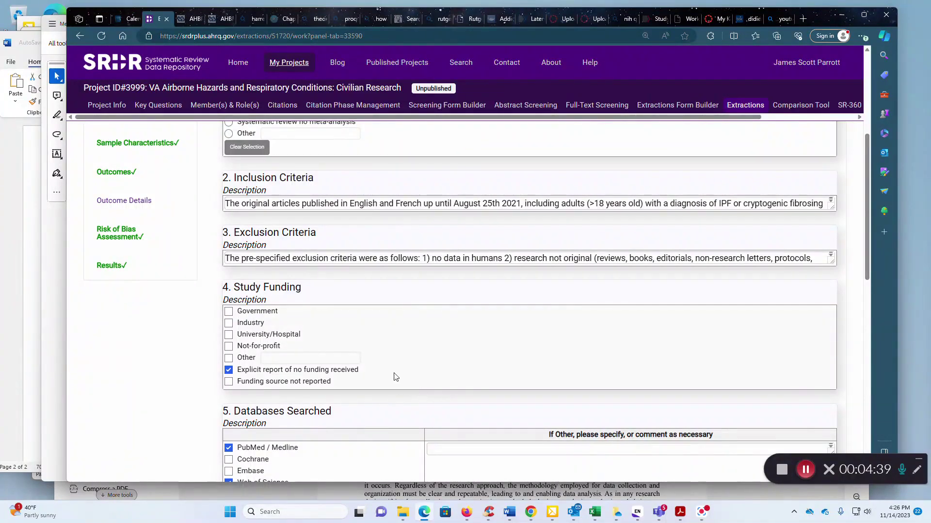
scroll(447, 359, down, 3)
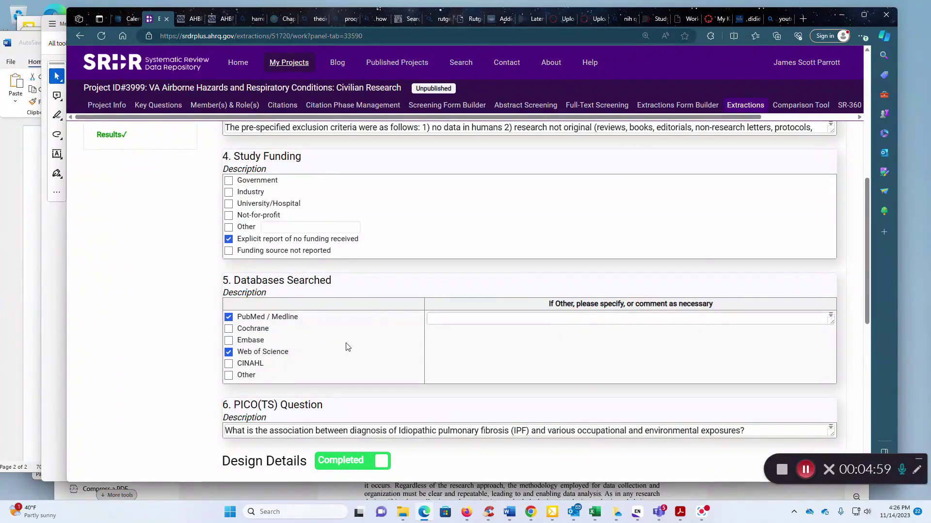
scroll(349, 345, down, 1)
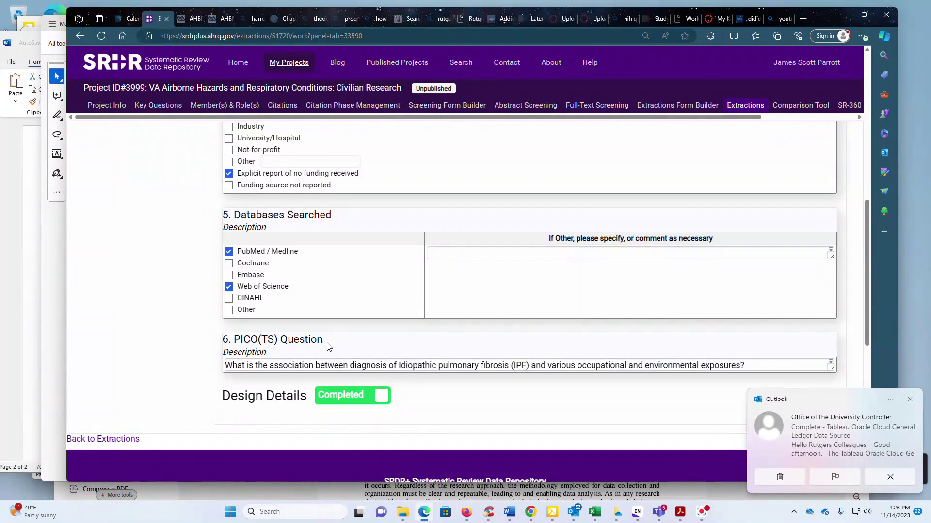
click(909, 400)
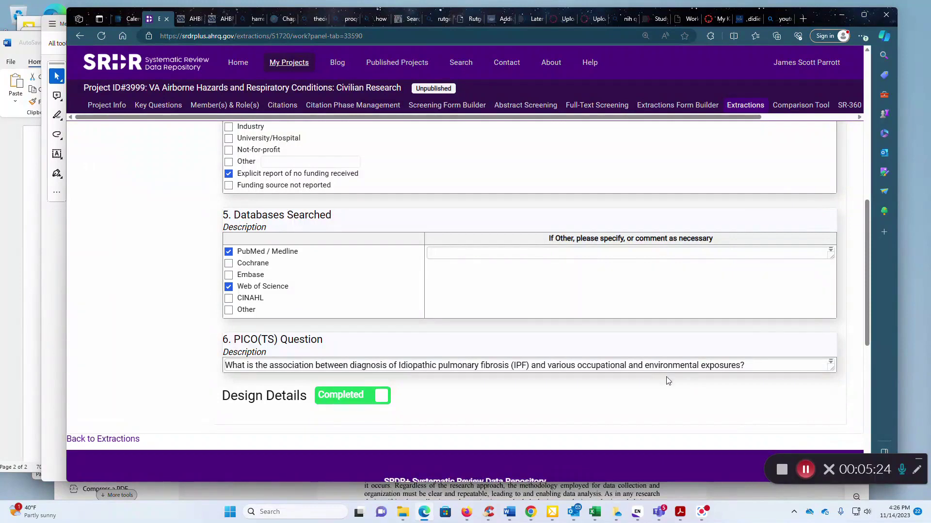
Switch to Acrobat and examine the Key Conclusions and Methods text on page 2 of the occupational burden PDF
mouse_move(680, 515)
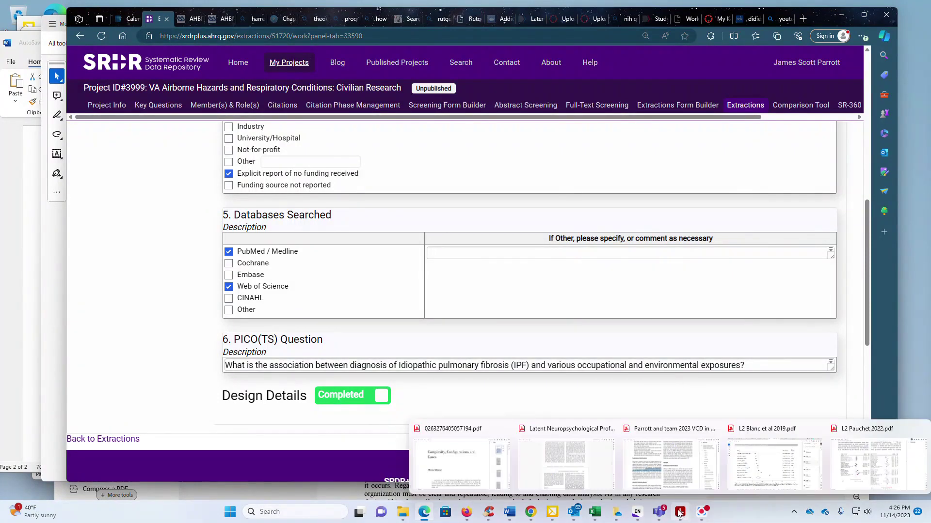
click(747, 485)
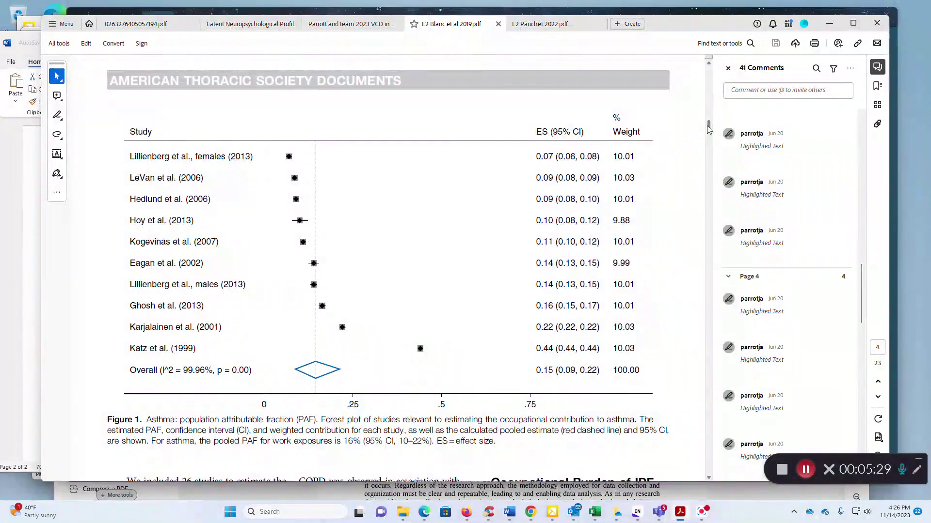
drag(709, 126, 708, 78)
scroll(555, 310, down, 8)
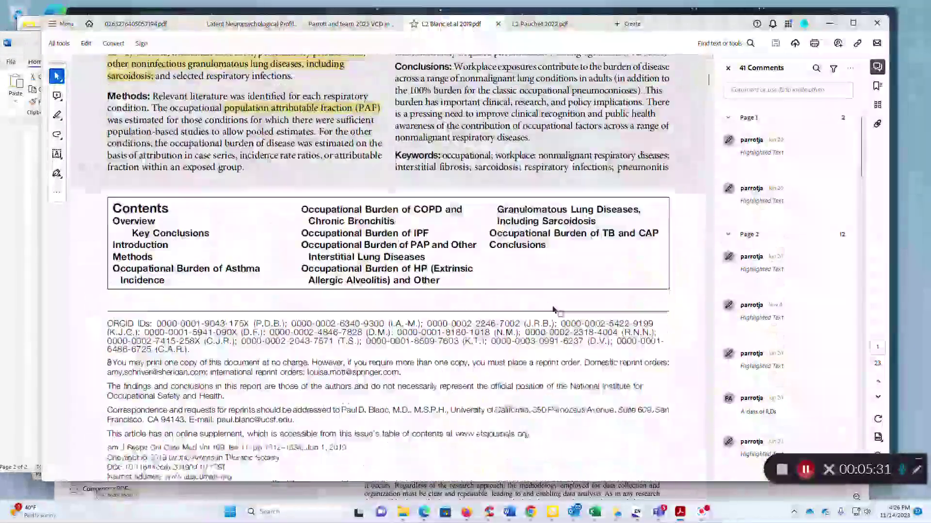
scroll(562, 314, down, 6)
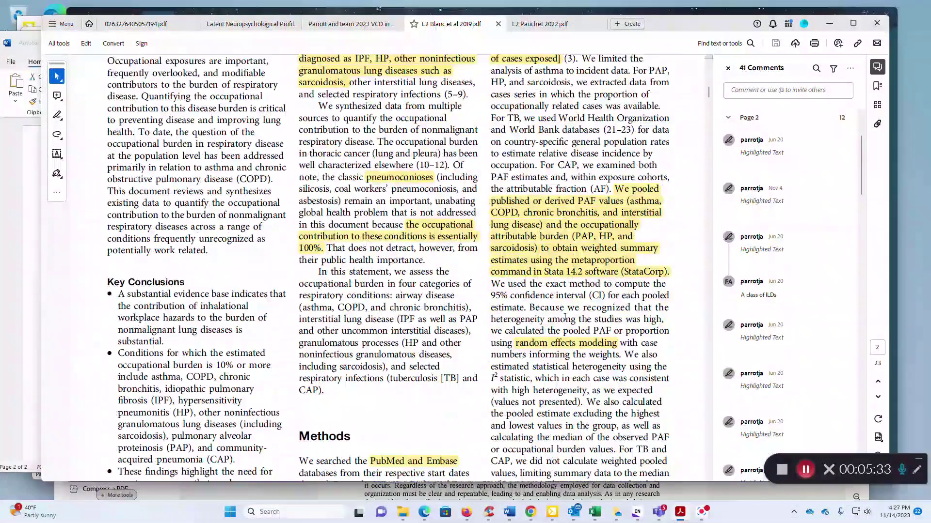
scroll(568, 318, down, 1)
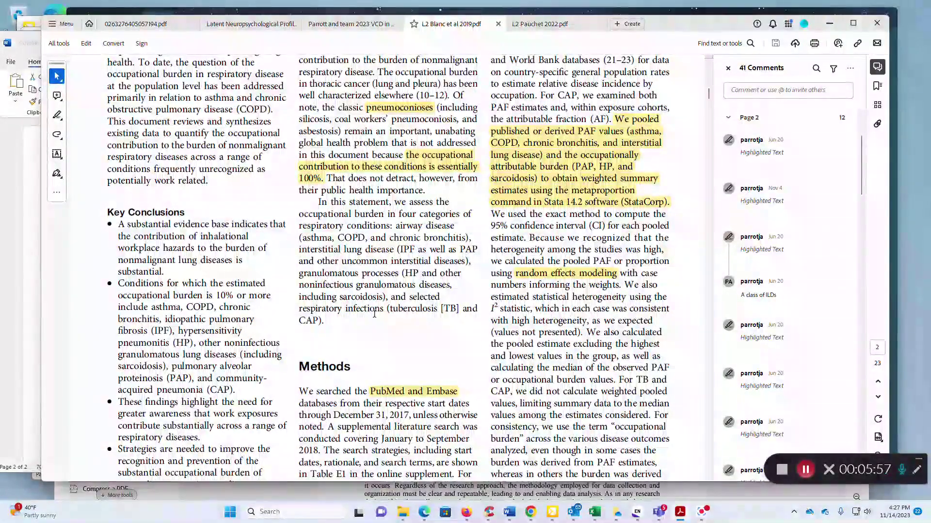
Show the idiopathic pulmonary fibrosis review PDF and read the highlighted study objectives on page 4
click(543, 23)
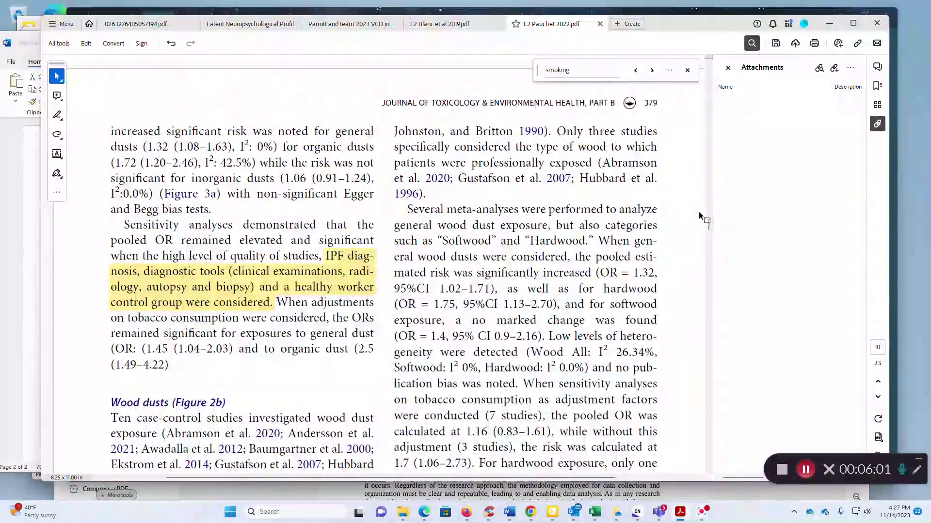
drag(708, 221, 706, 129)
scroll(532, 281, up, 4)
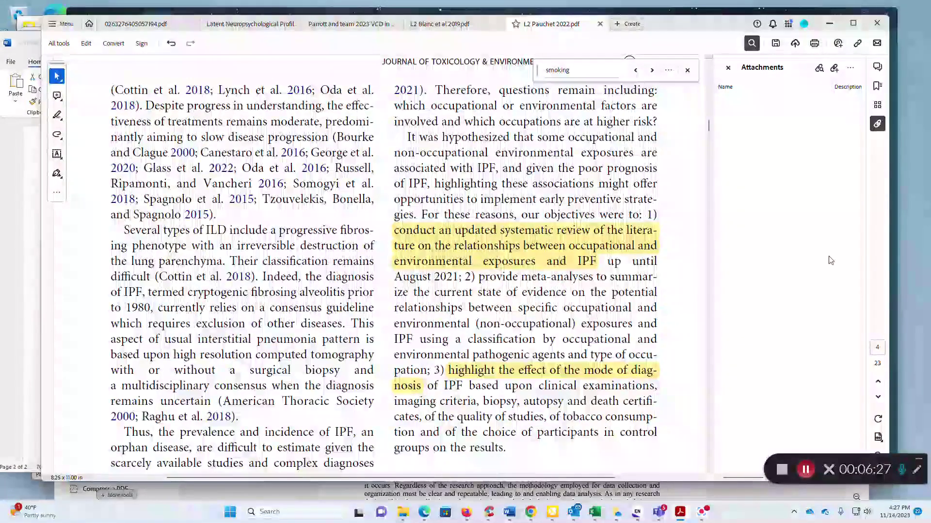
Return to the SRDR+ extraction in the browser and display its Arms section
click(429, 512)
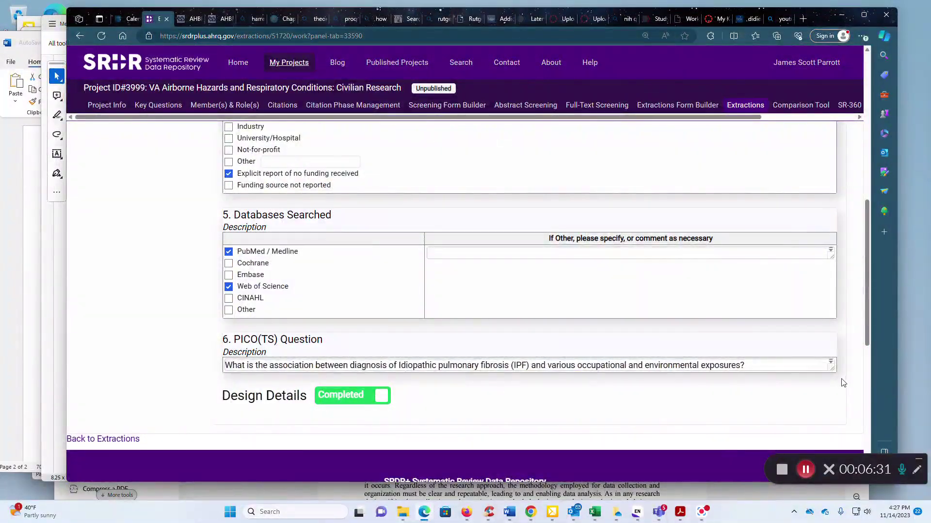
mouse_move(830, 369)
mouse_down()
mouse_move(830, 379)
mouse_move(827, 372)
mouse_up()
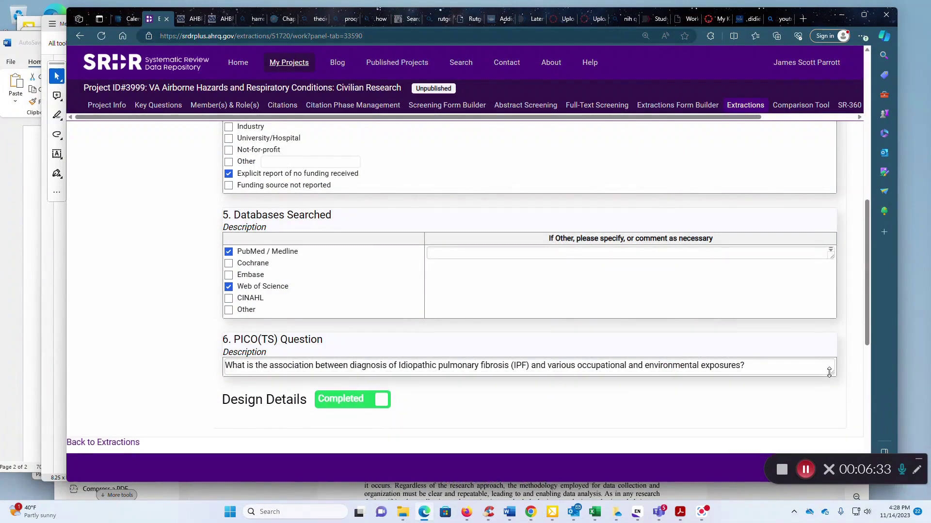
scroll(121, 315, up, 8)
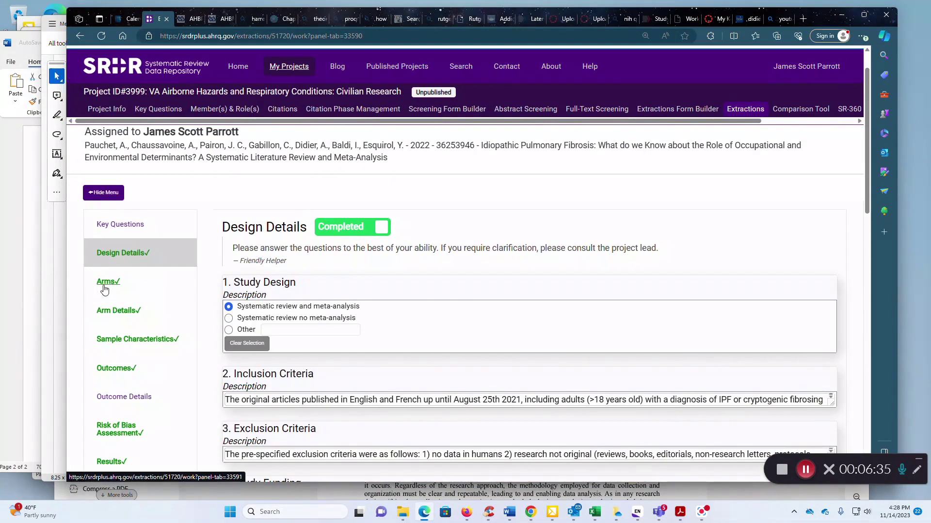
click(104, 282)
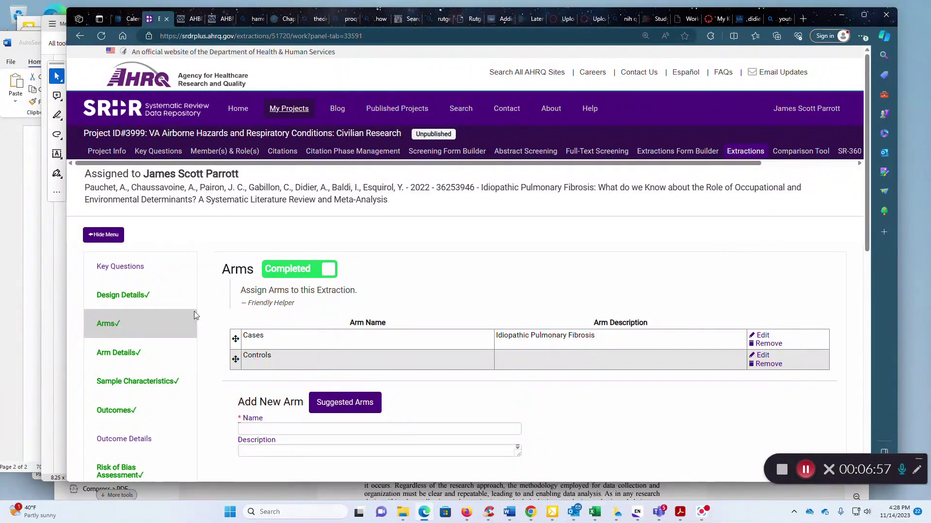
Open Arm Details and examine the diseases examined, types of exposures and exposure measurement entries for the Cases and Controls arms
click(121, 354)
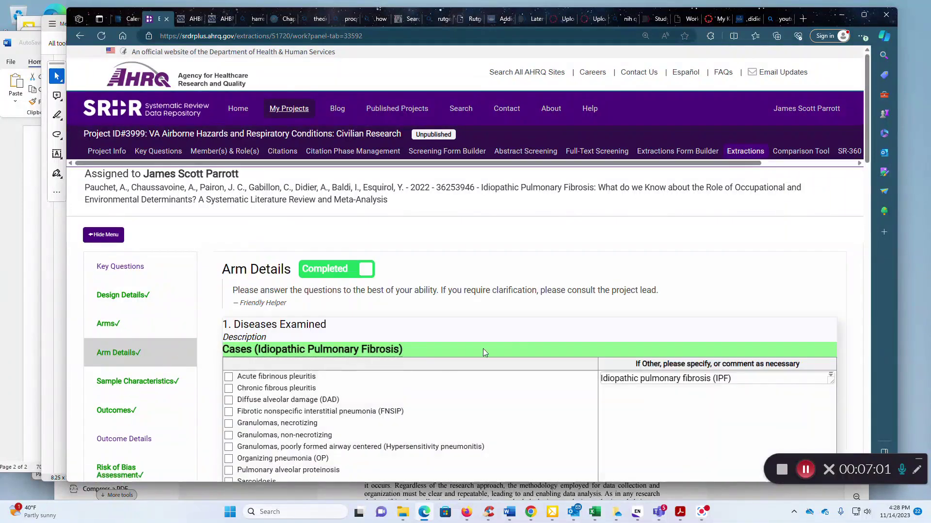
scroll(204, 271, down, 1)
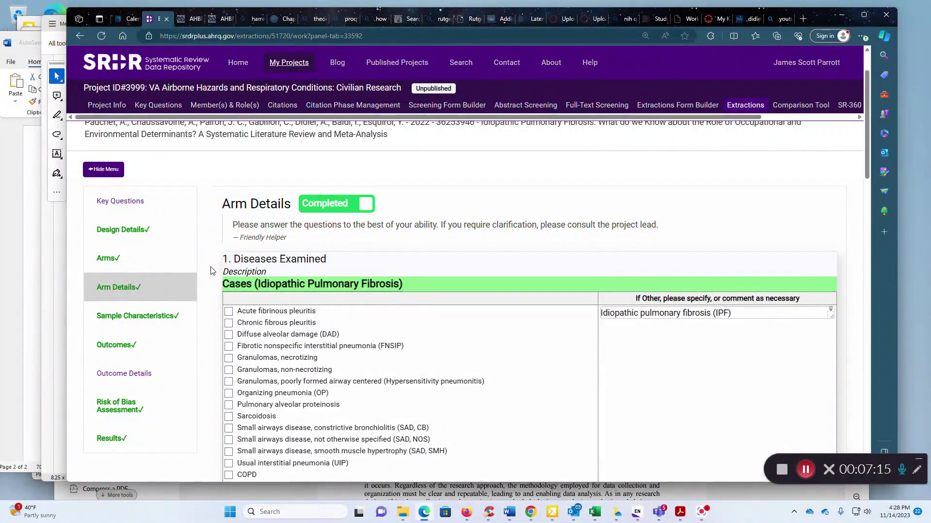
scroll(218, 266, down, 3)
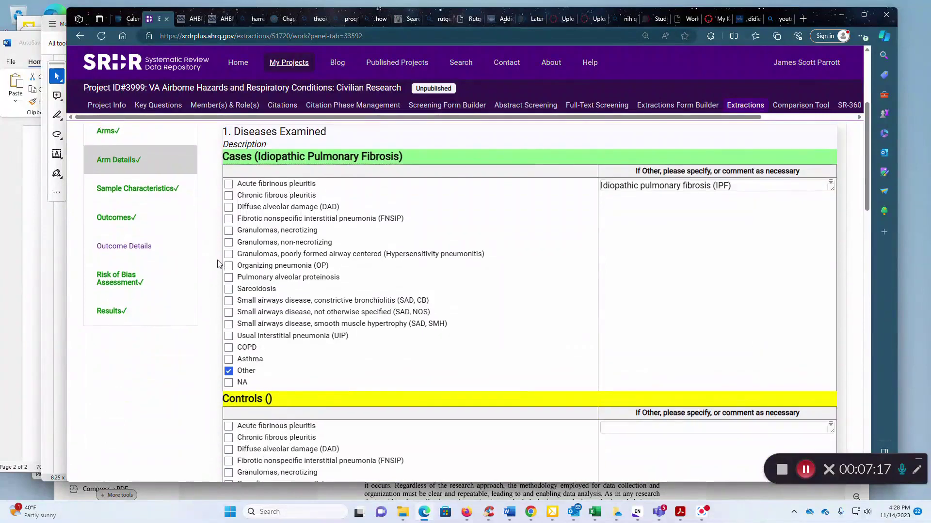
scroll(218, 264, up, 1)
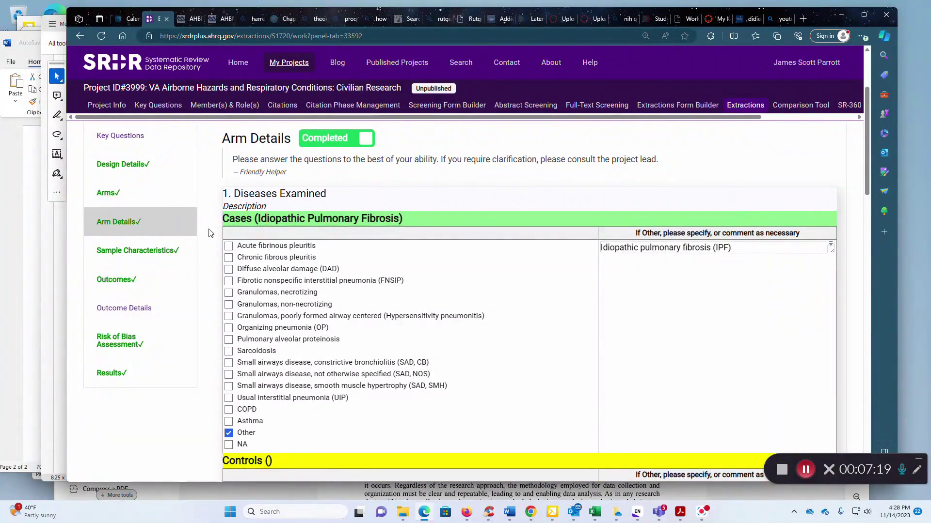
scroll(217, 228, down, 10)
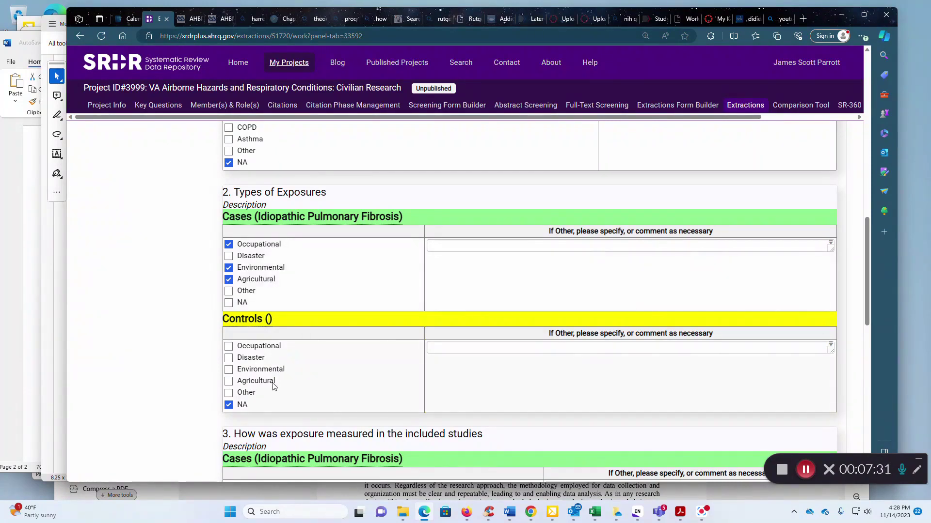
scroll(164, 328, down, 5)
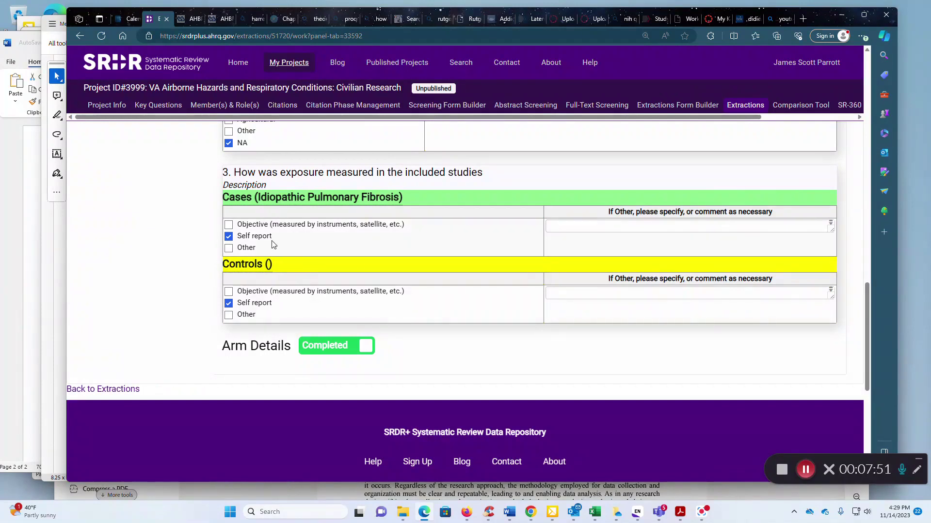
scroll(158, 308, up, 5)
scroll(158, 308, up, 1)
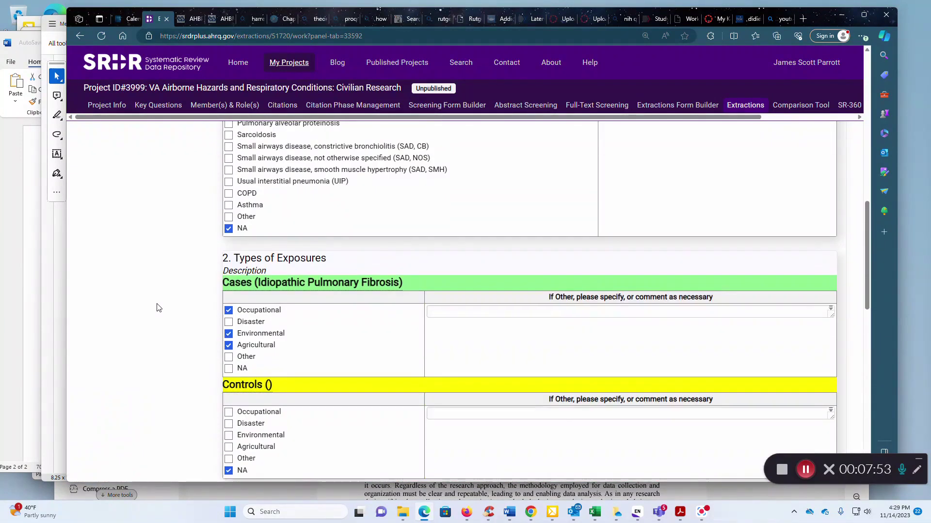
scroll(156, 308, up, 4)
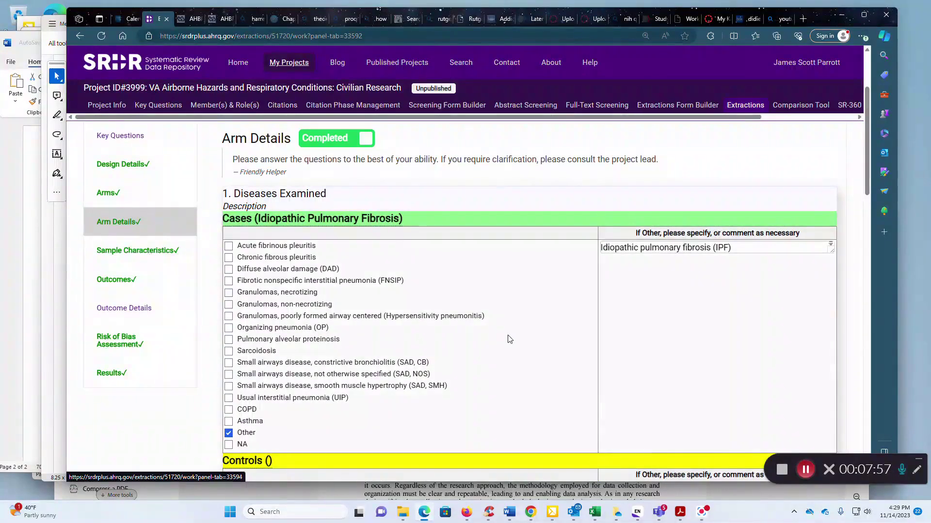
scroll(509, 341, down, 9)
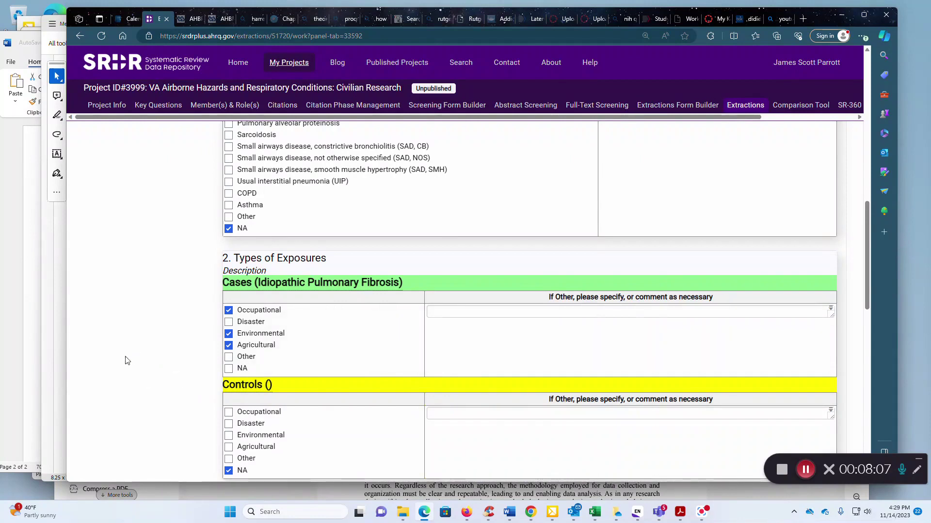
Check the exposure measurement entries, and examine the exposure definitions in the asthma and COPD tables of the occupational burden PDF in Acrobat
scroll(144, 351, down, 7)
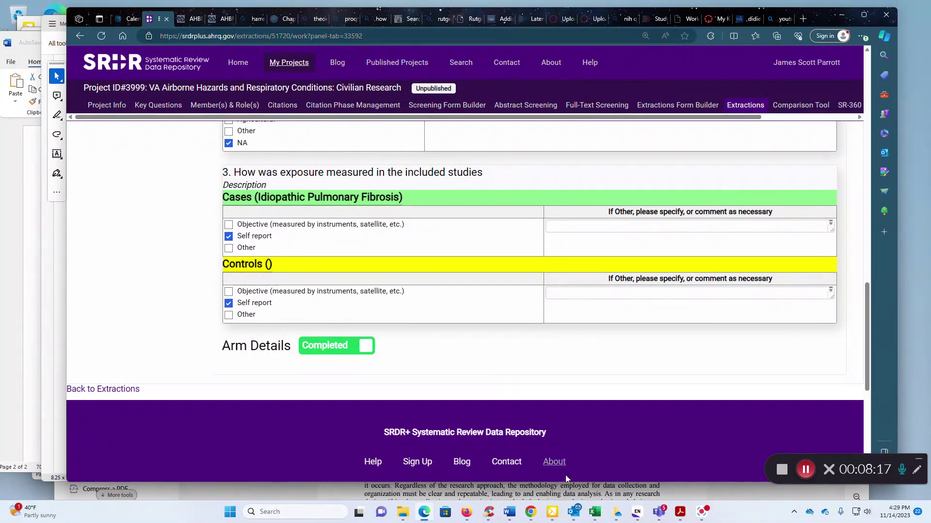
mouse_move(679, 512)
click(724, 489)
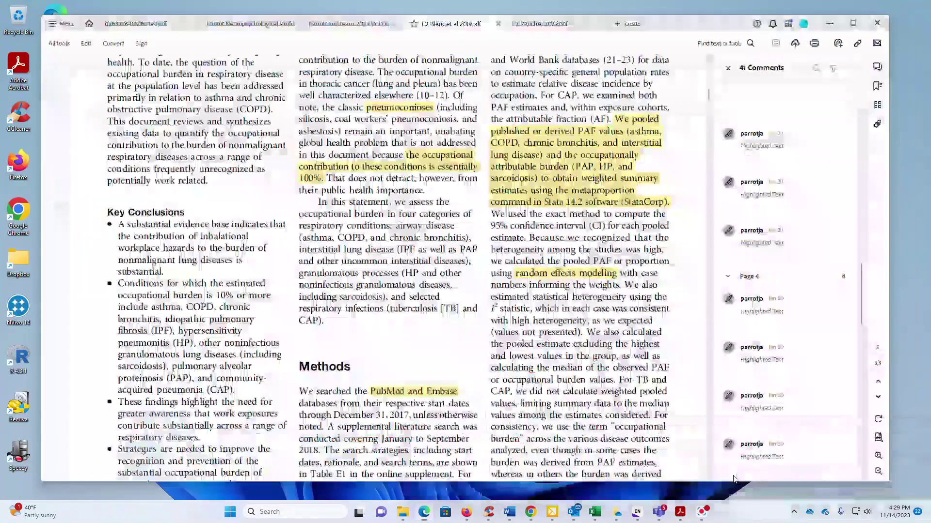
scroll(450, 298, up, 3)
scroll(451, 298, down, 10)
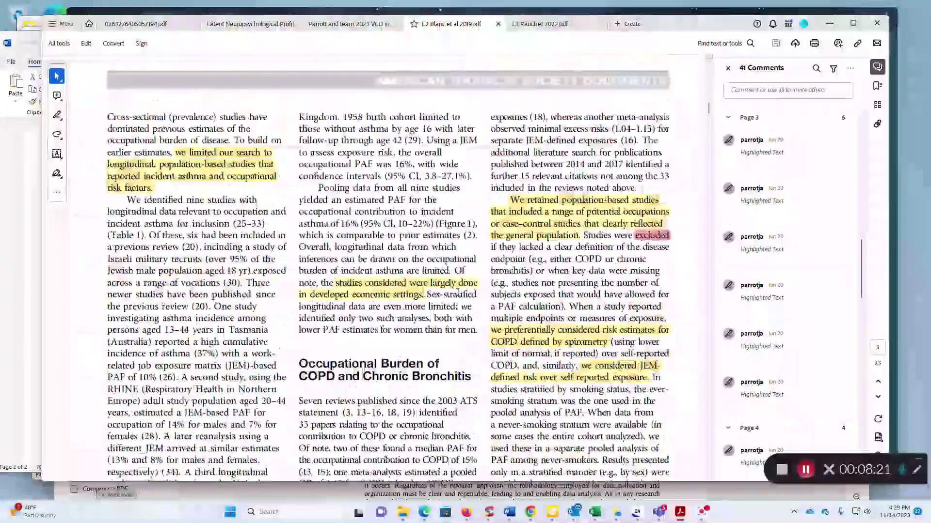
scroll(388, 253, down, 5)
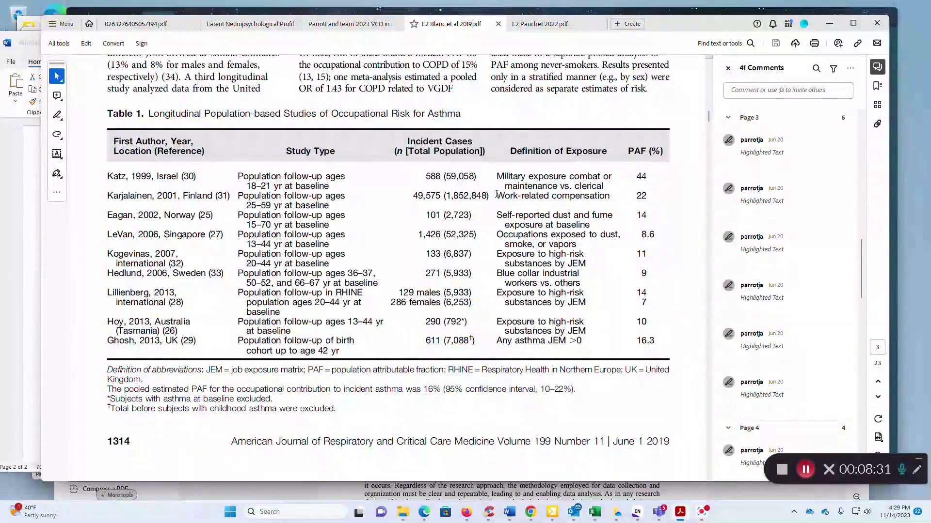
drag(496, 195, 610, 196)
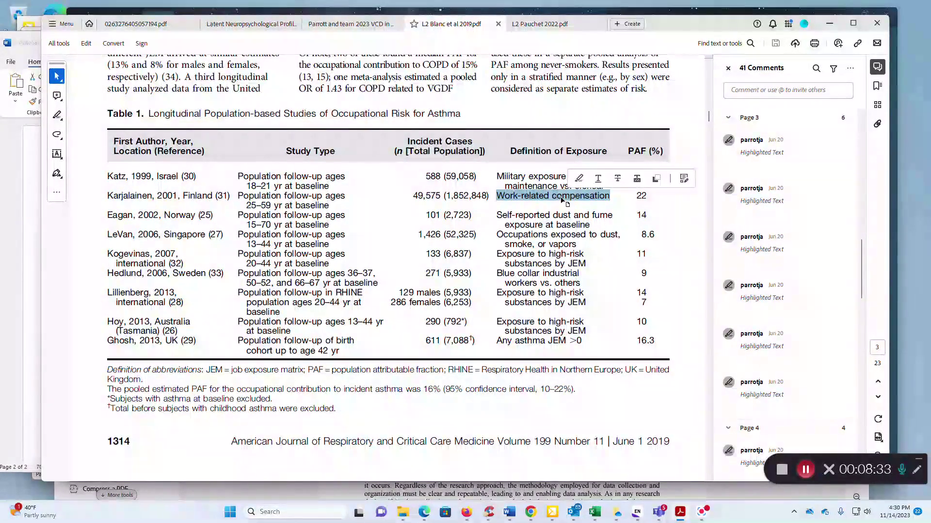
scroll(534, 297, down, 3)
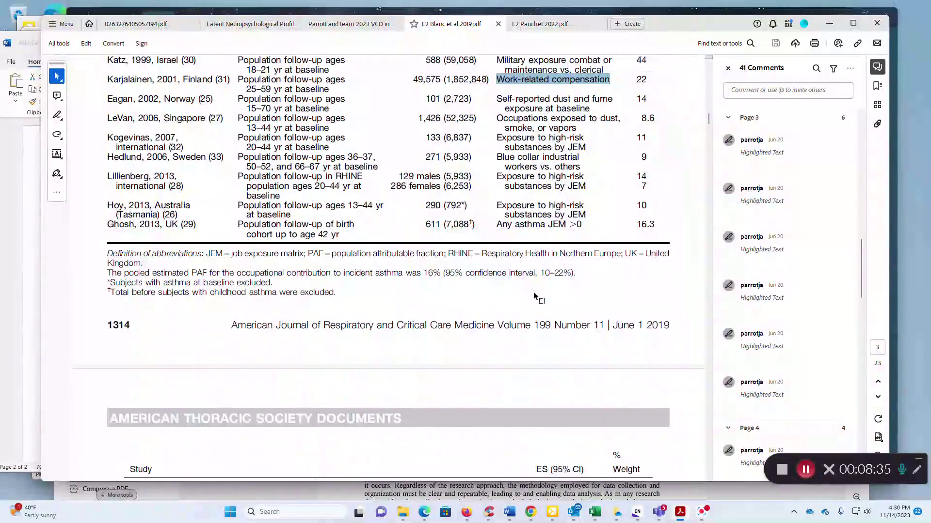
scroll(533, 296, down, 15)
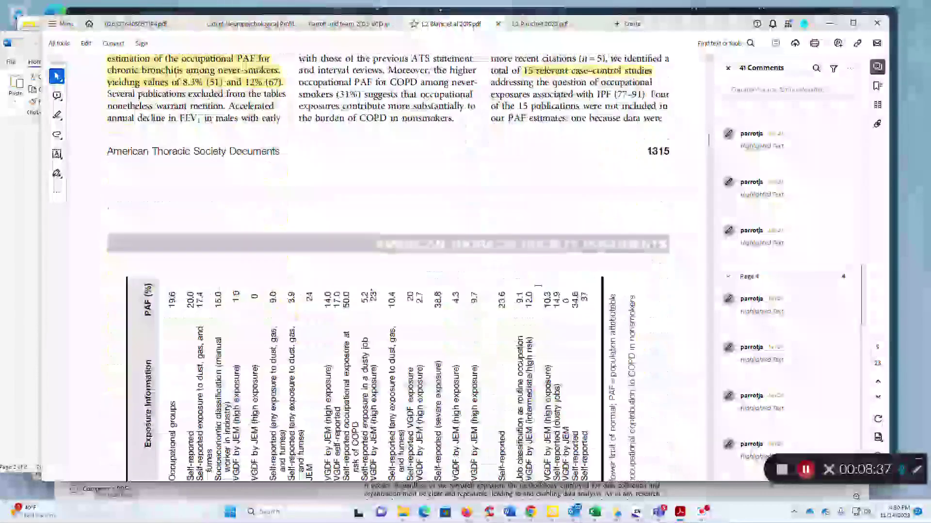
scroll(538, 287, down, 6)
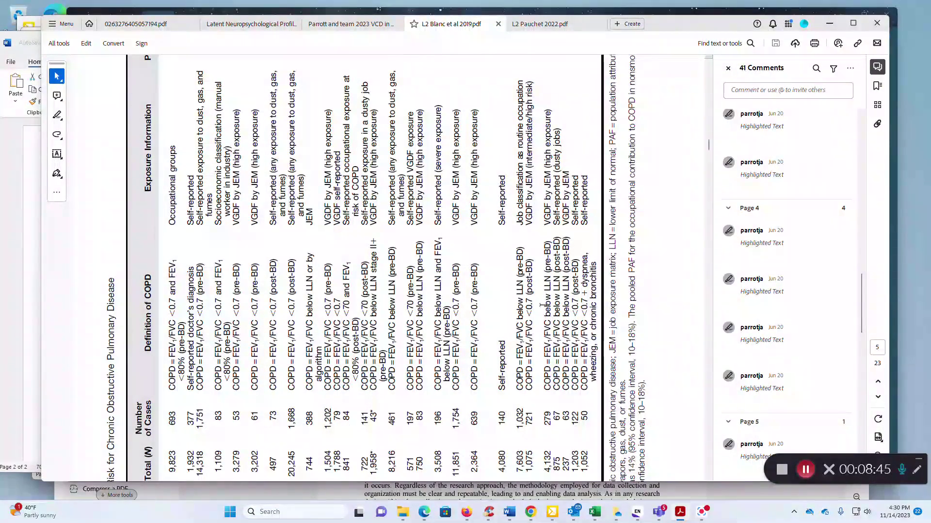
Return to the SRDR+ extraction in the browser and examine the Explanations of Heterogeneity entries in its Sample Characteristics section
click(424, 511)
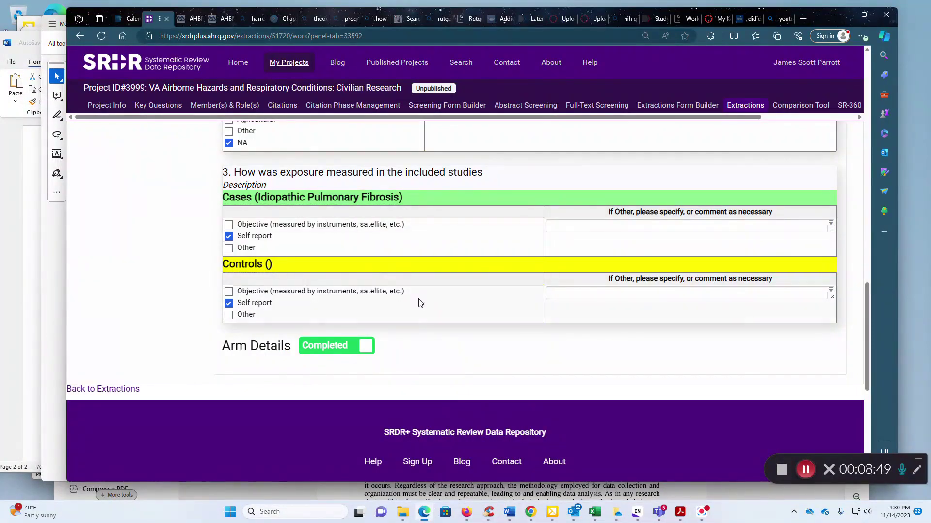
scroll(144, 297, up, 15)
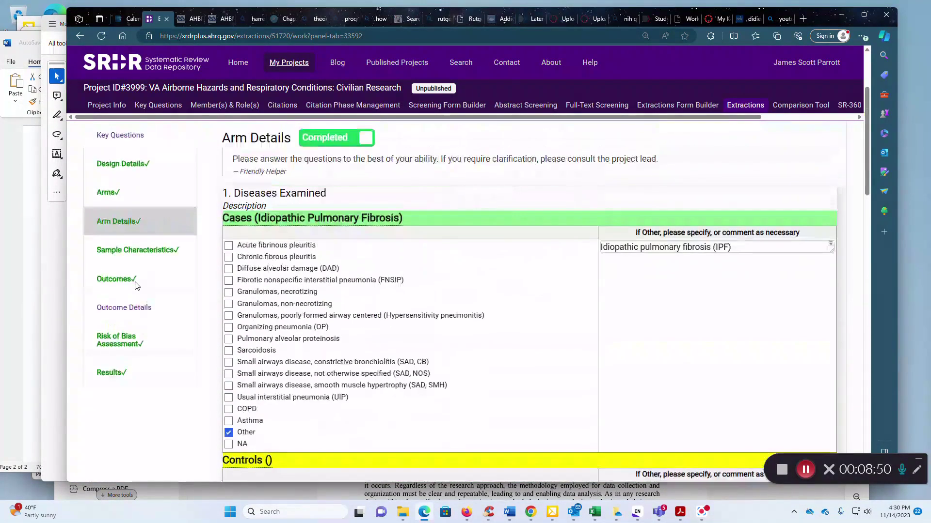
click(122, 256)
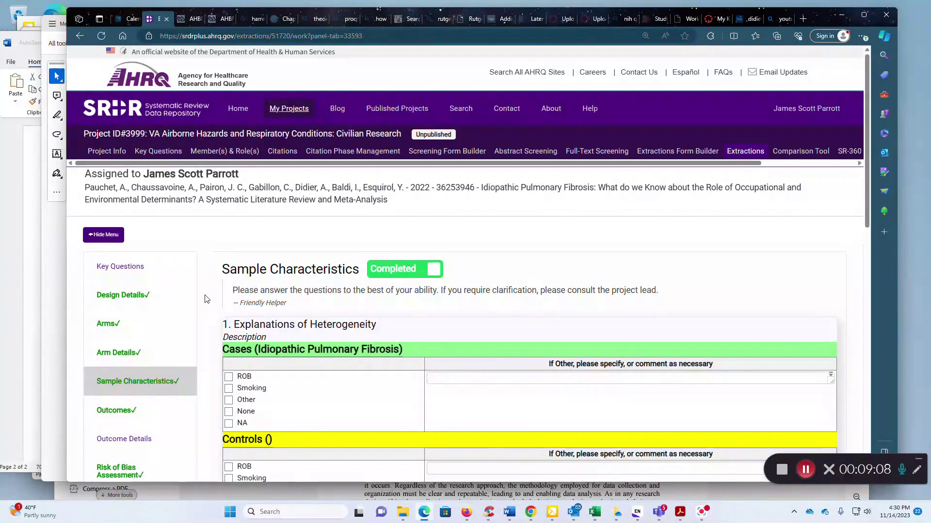
scroll(196, 283, down, 1)
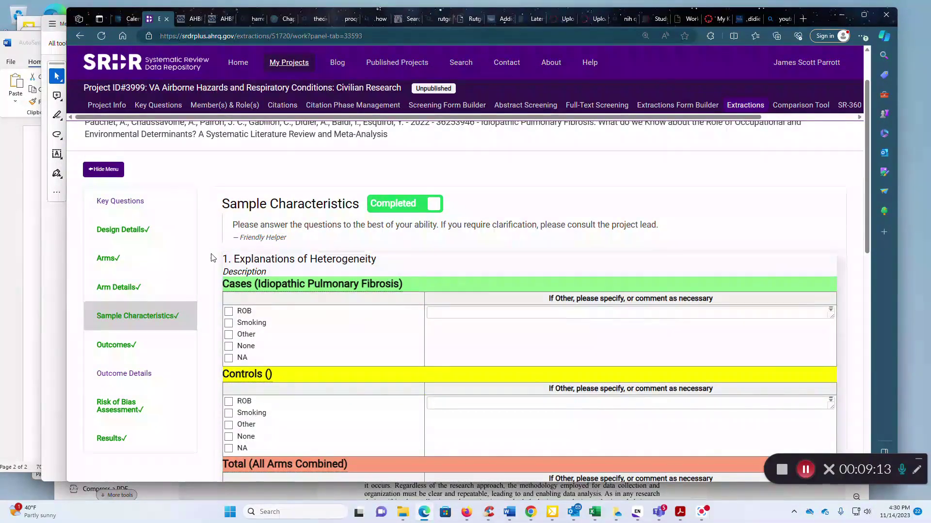
scroll(299, 252, down, 4)
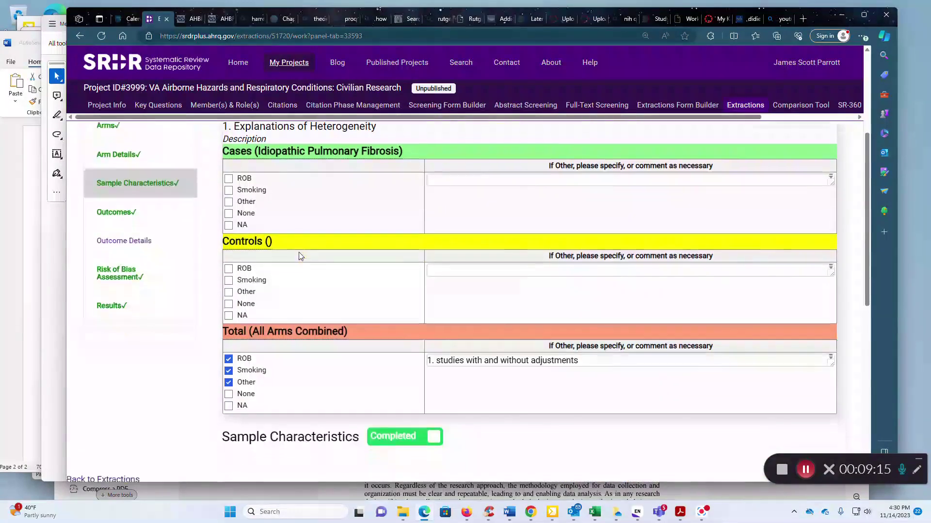
scroll(299, 252, up, 3)
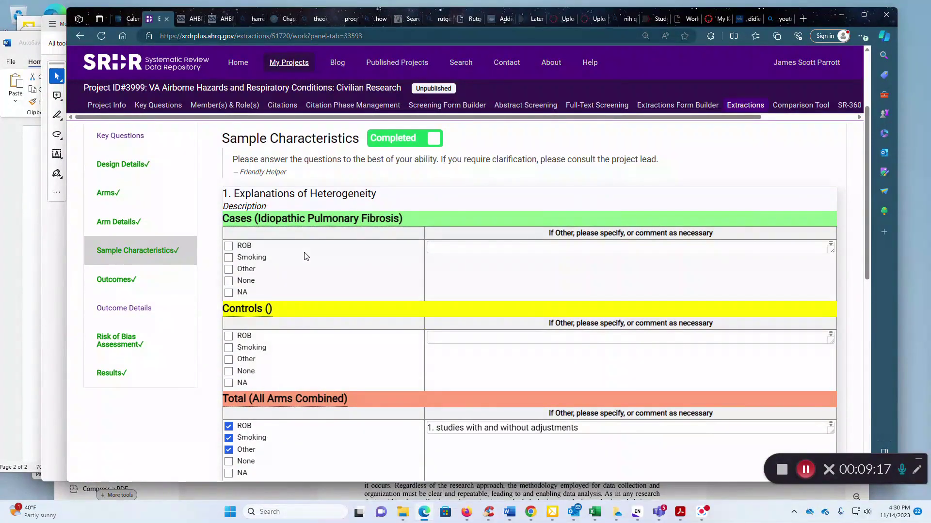
scroll(299, 257, down, 3)
scroll(300, 259, up, 1)
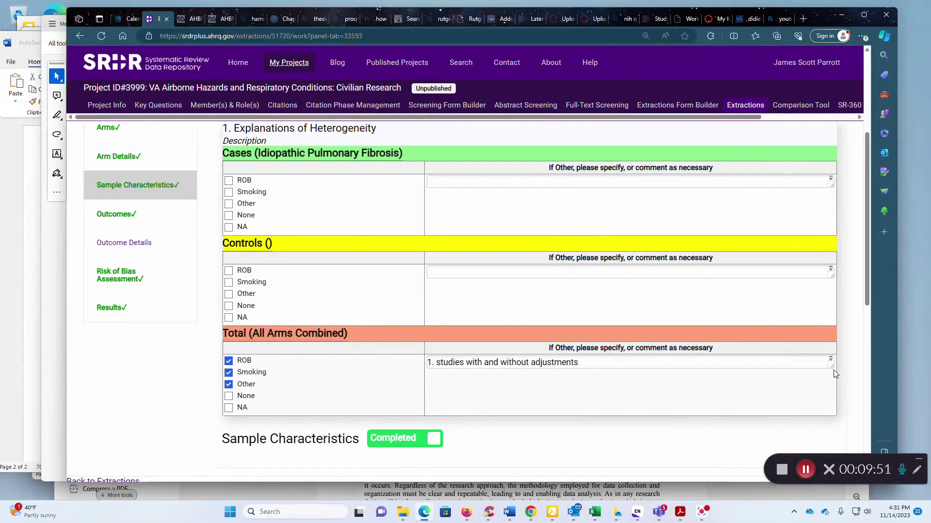
Enlarge the comment box for Total (All Arms Combined) and read through the listed heterogeneity explanations
drag(831, 367, 827, 408)
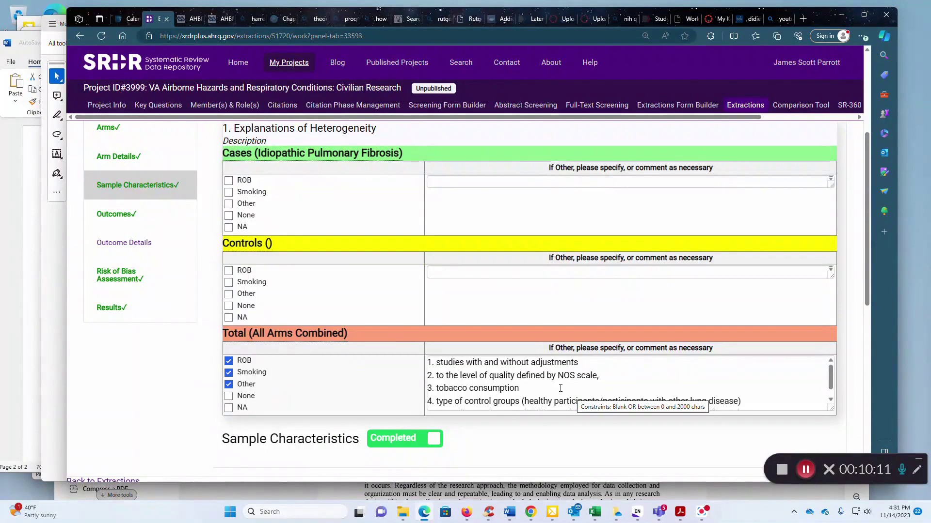
scroll(577, 395, down, 1)
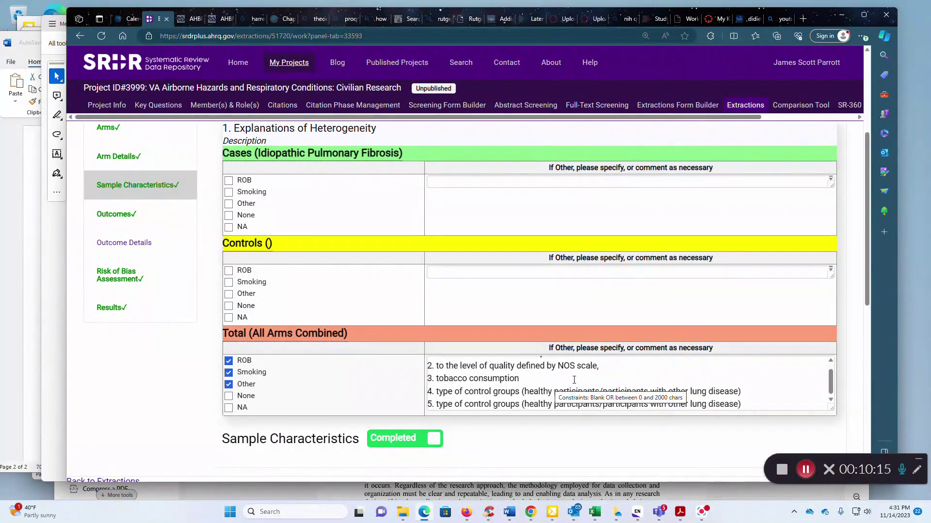
scroll(574, 380, up, 1)
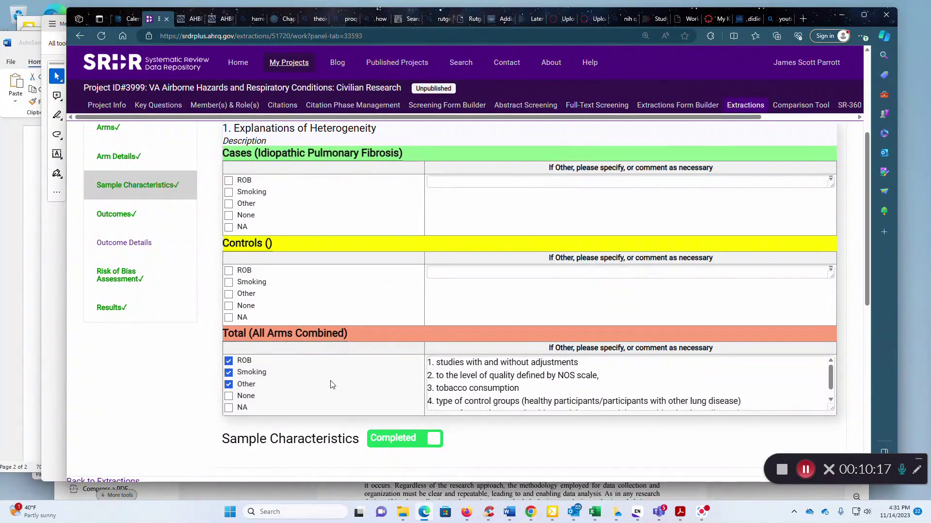
Open the Outcomes section and examine the domains and populations listed for General dust and Wood Dust All
click(116, 215)
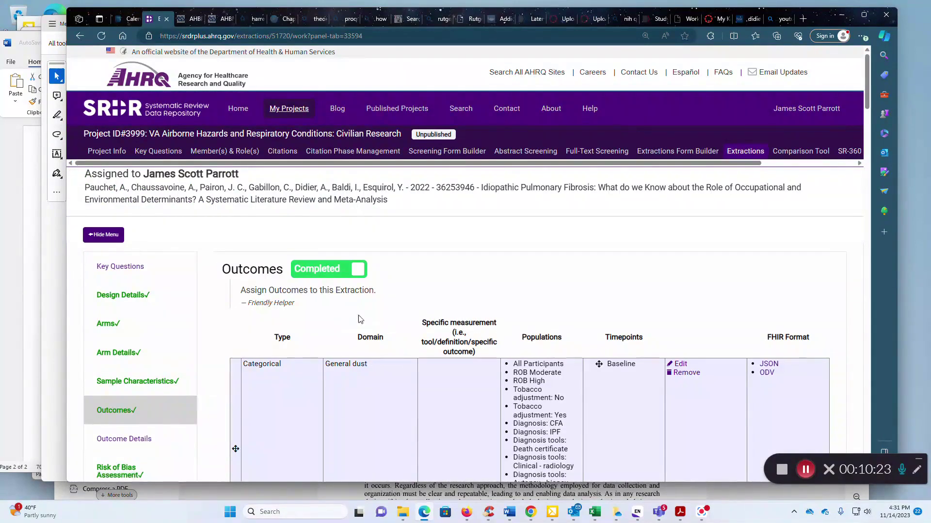
scroll(222, 298, down, 1)
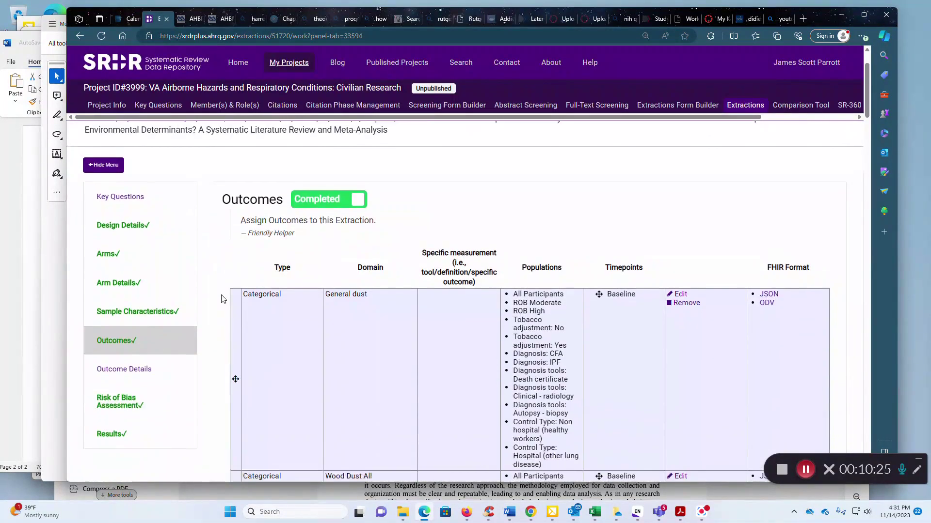
scroll(222, 299, down, 1)
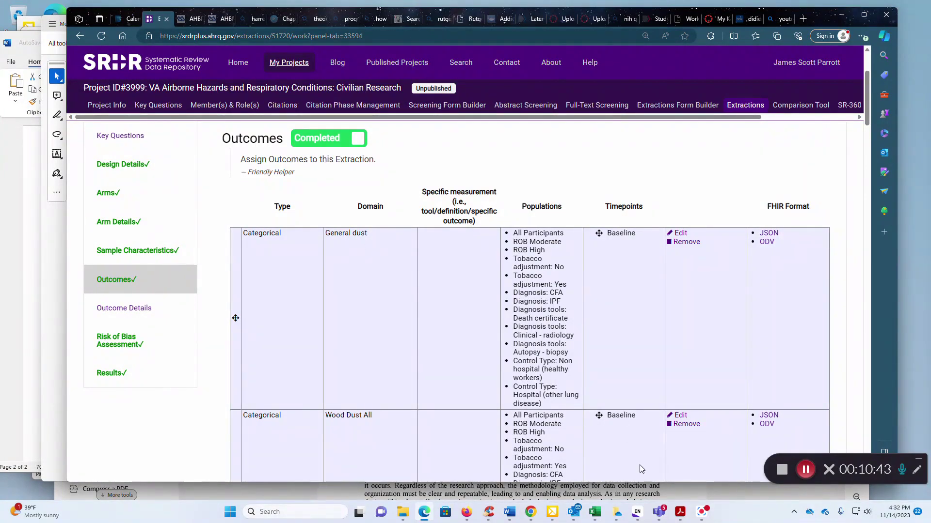
Switch to the idiopathic pulmonary fibrosis review PDF in Acrobat and examine the dust exposure forest plots on page 10
mouse_move(679, 516)
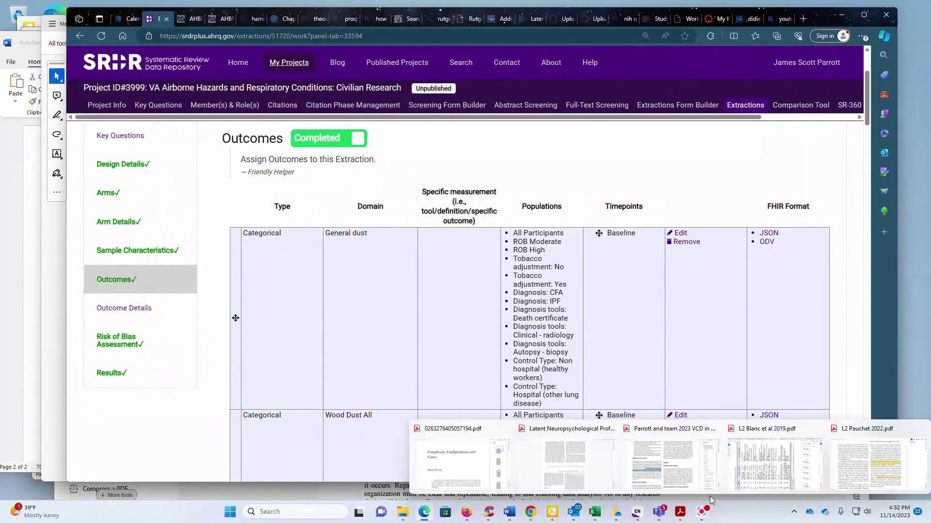
click(843, 461)
drag(710, 129, 729, 231)
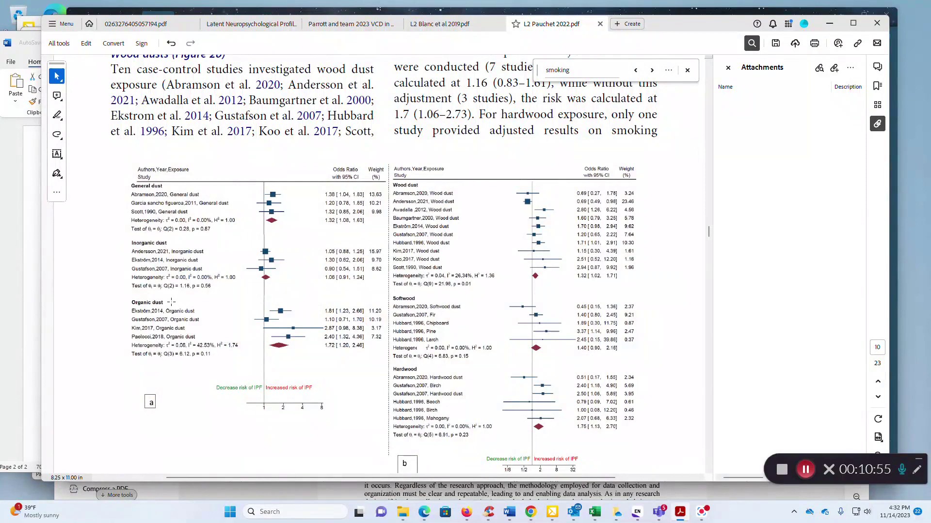
Return to the browser, open the 2019 occupational burden extraction and examine the domains and populations in its Outcomes section
click(426, 493)
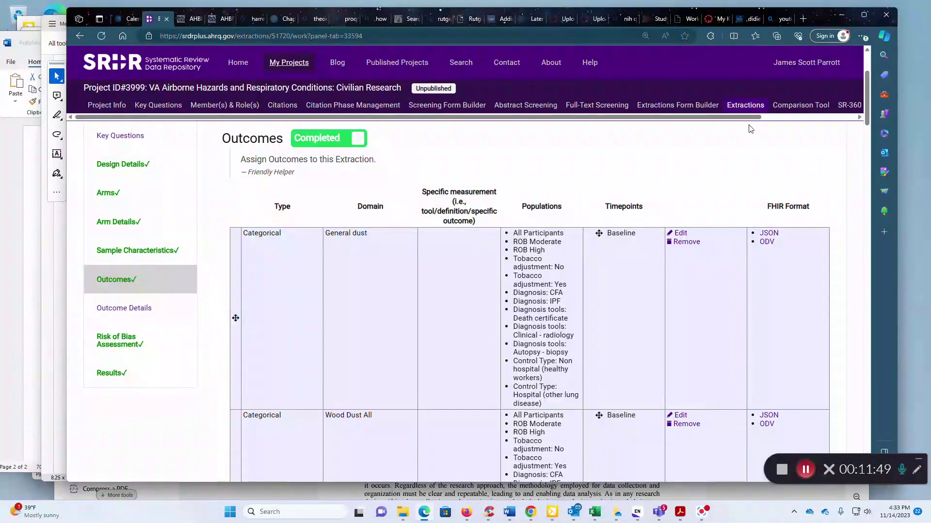
click(745, 108)
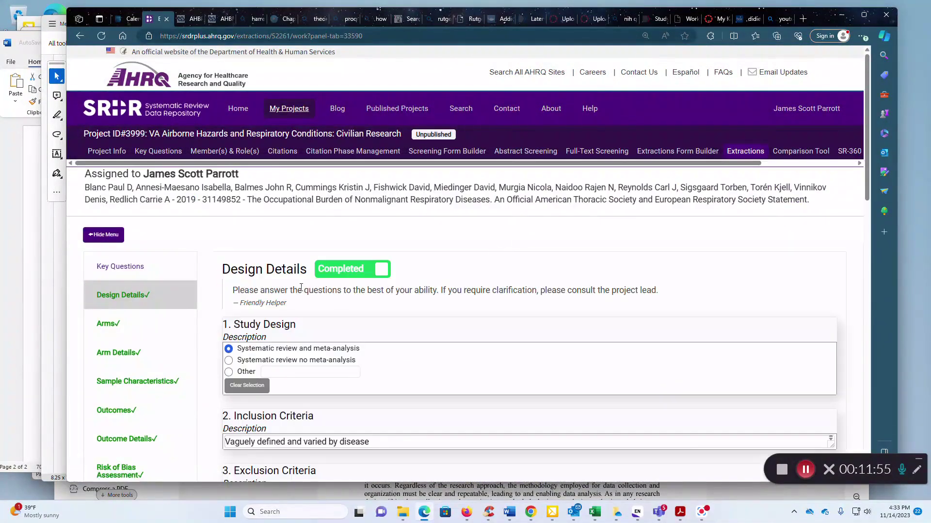
click(112, 412)
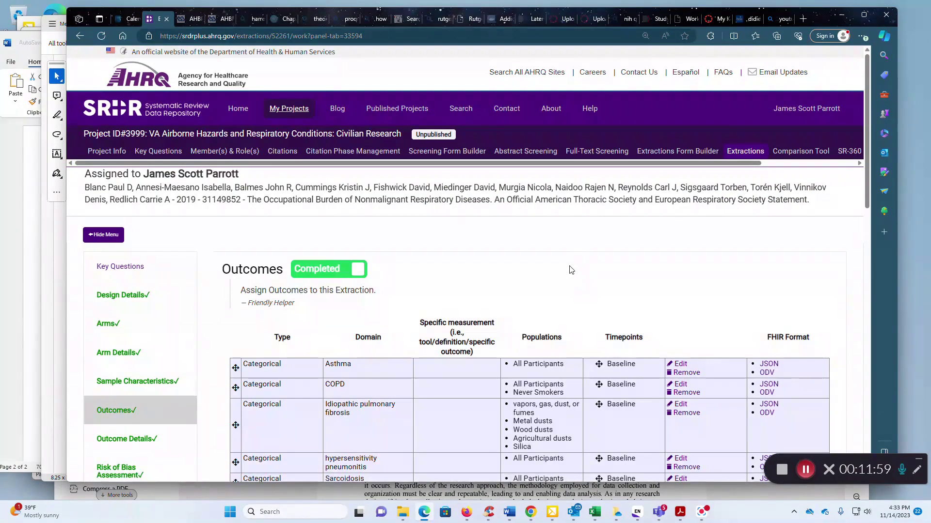
scroll(565, 270, down, 1)
scroll(562, 267, down, 3)
scroll(548, 266, up, 1)
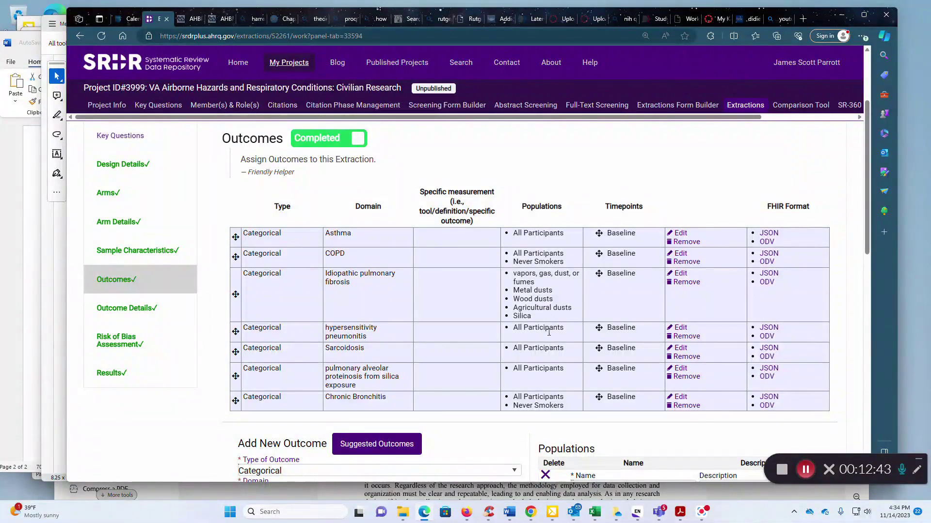
Open Outcome Details and enlarge the outcome status comment and additional details boxes to read the outcome measurement and smoking adjustment entries
click(122, 309)
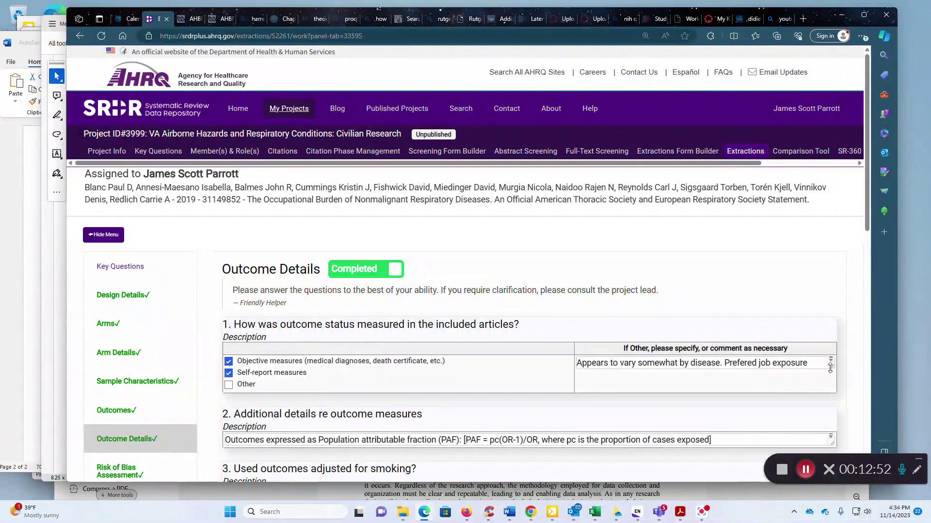
drag(830, 369, 832, 395)
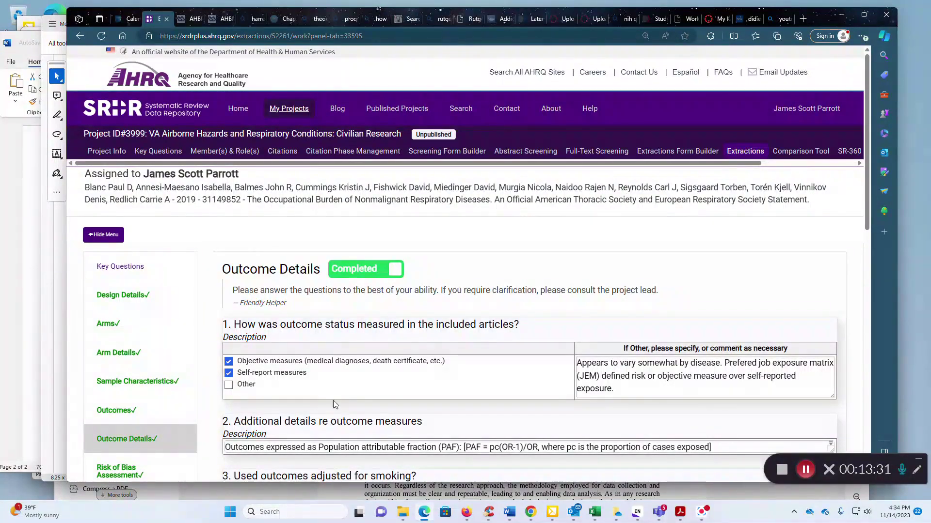
scroll(393, 367, down, 4)
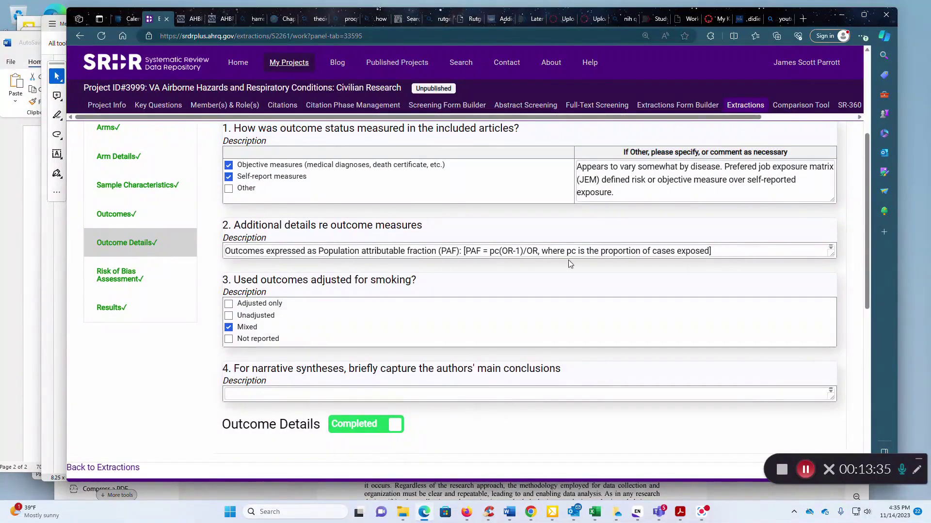
mouse_move(831, 256)
mouse_down()
mouse_move(831, 292)
mouse_move(831, 269)
mouse_up()
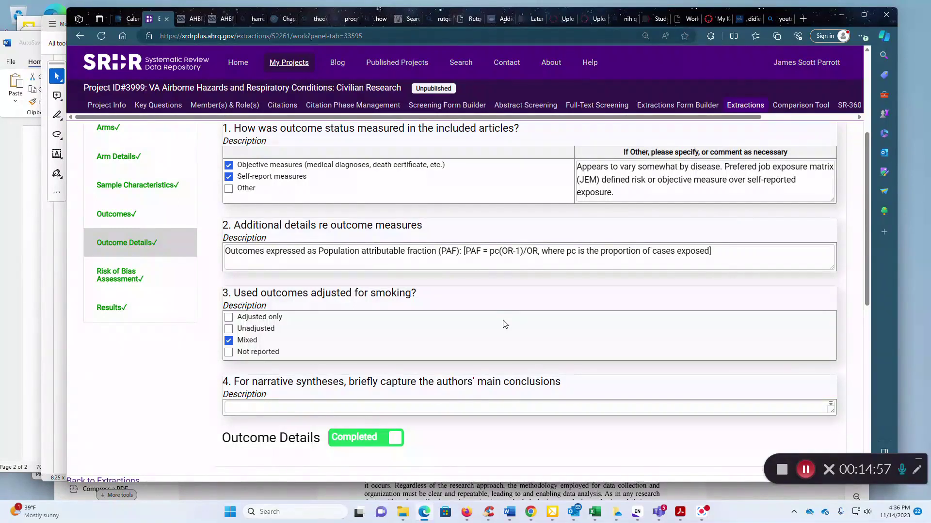
Open the Results section and examine the Asthma outcome's descriptive statistics and between-arm comparisons for all participants
click(111, 314)
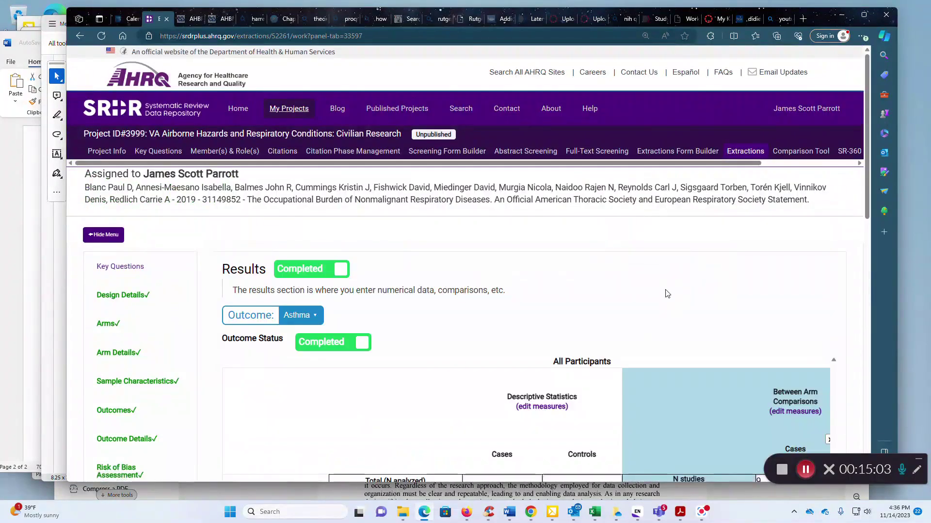
scroll(664, 289, down, 4)
scroll(529, 375, up, 1)
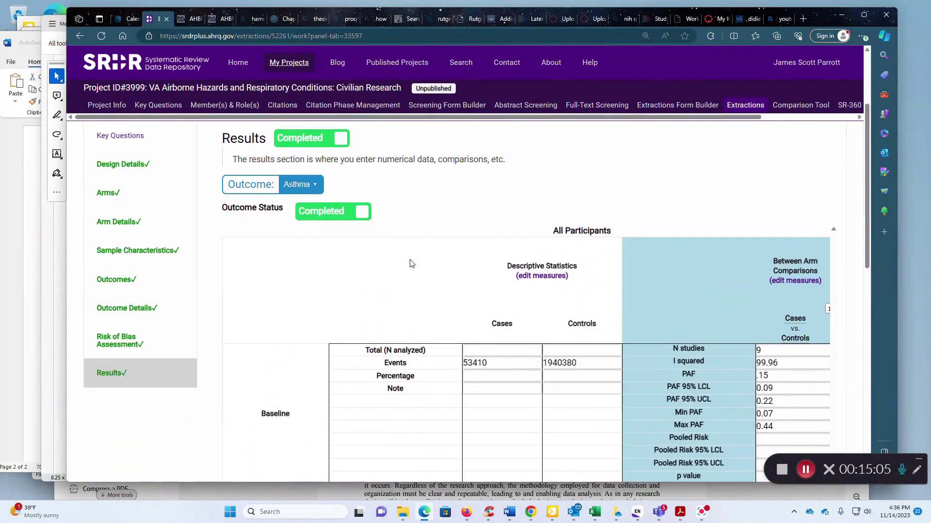
click(296, 184)
scroll(509, 242, down, 1)
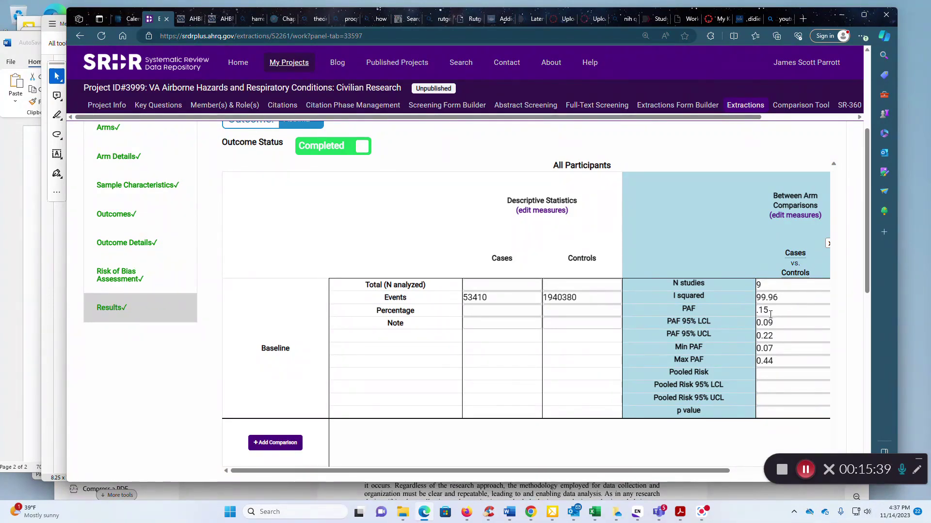
Switch to the idiopathic pulmonary fibrosis PDF in Acrobat and enlarge page 10 to 300% to read the general, inorganic and organic dust plots
mouse_move(681, 511)
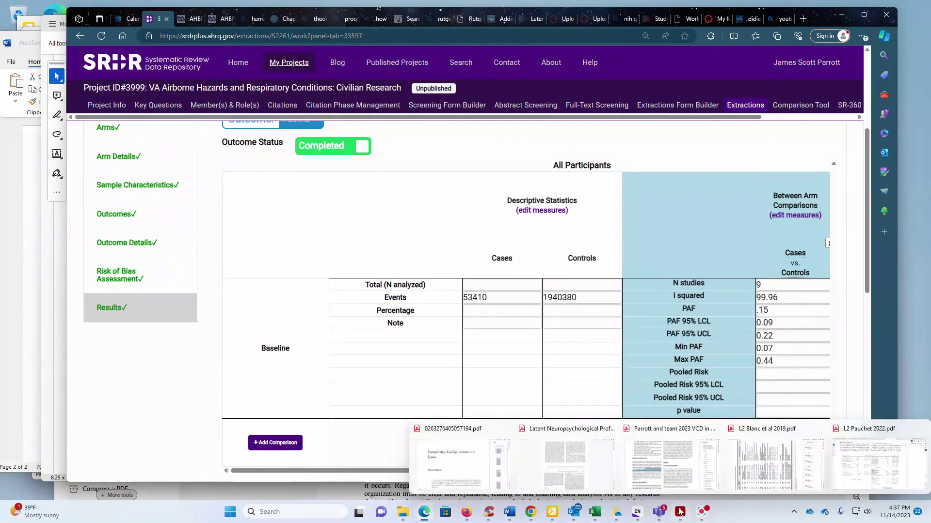
click(859, 469)
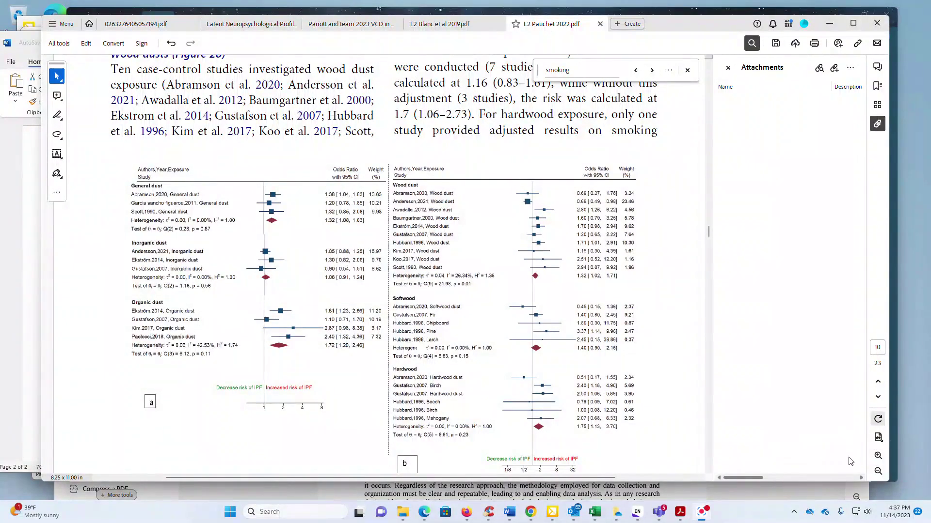
click(878, 456)
click(878, 456)
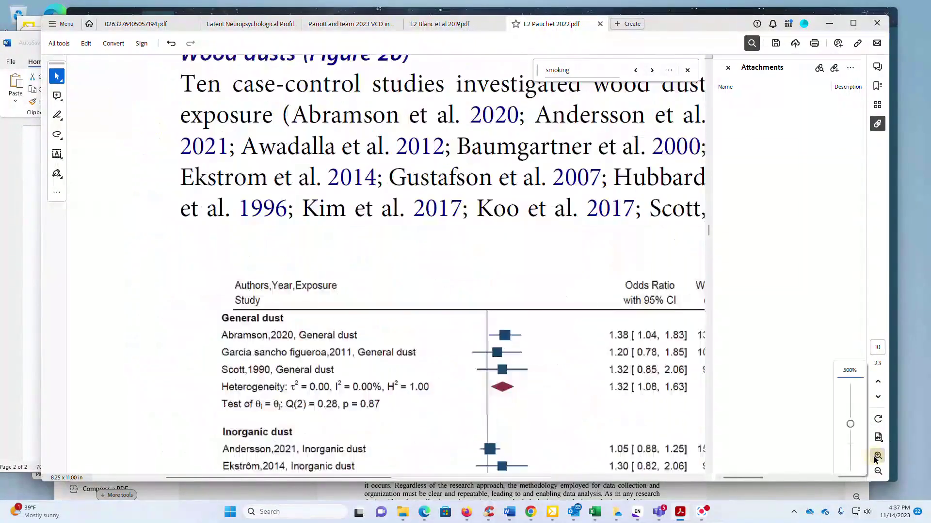
scroll(459, 439, down, 3)
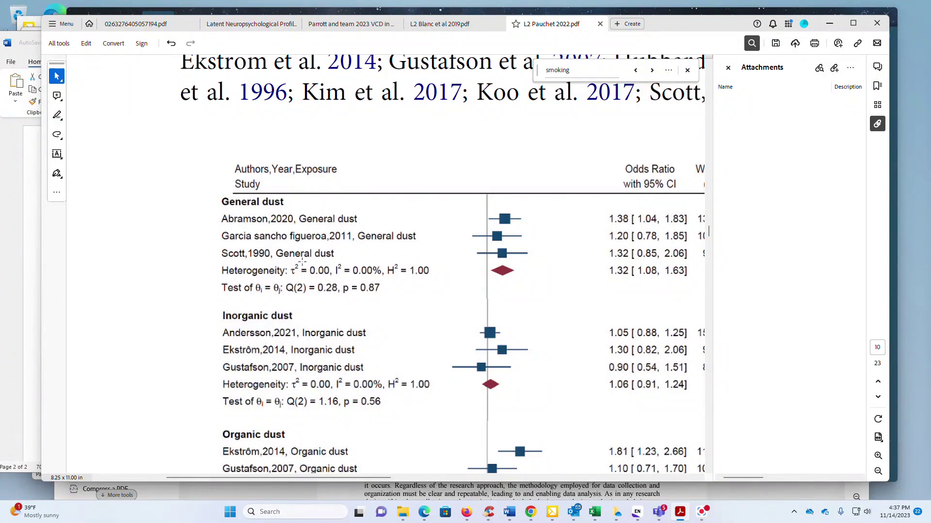
scroll(373, 291, down, 3)
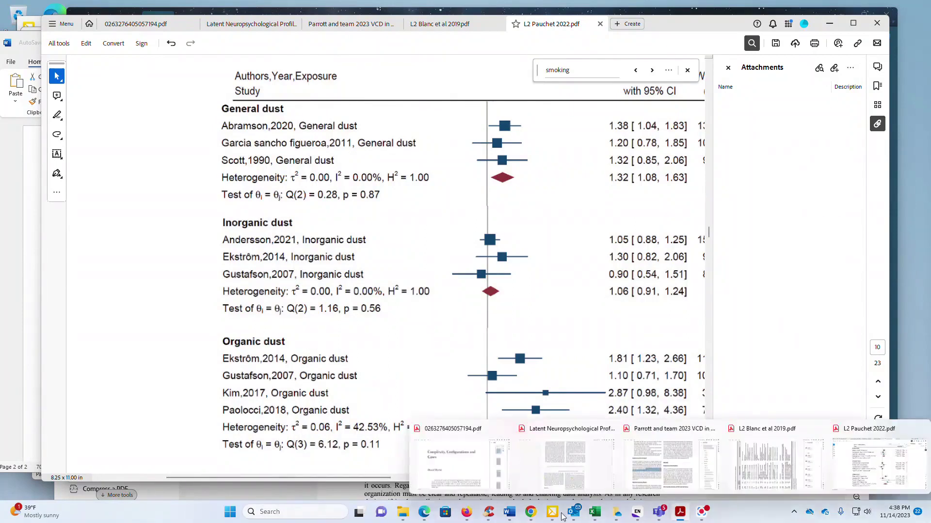
Return to the browser and view the list of selectable between-arm comparison measures for the Asthma outcome, leaving the selection as is
mouse_move(429, 518)
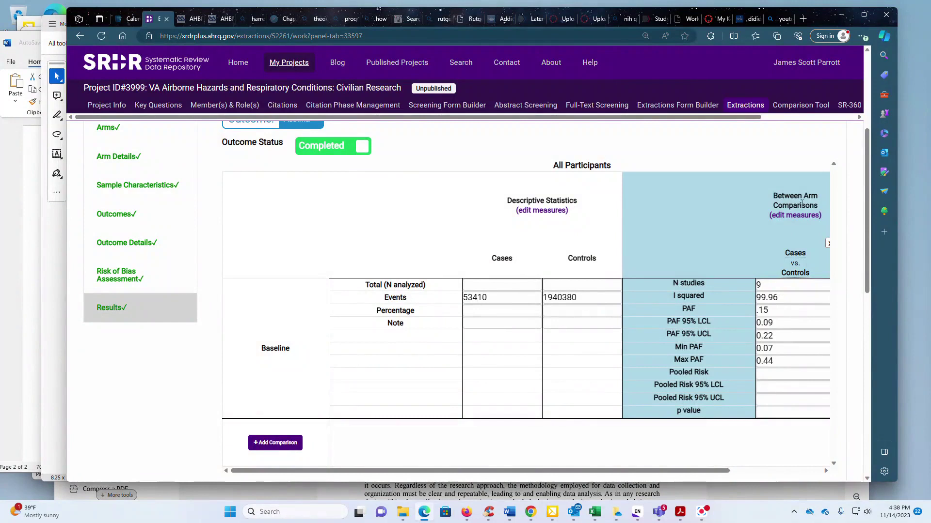
click(793, 216)
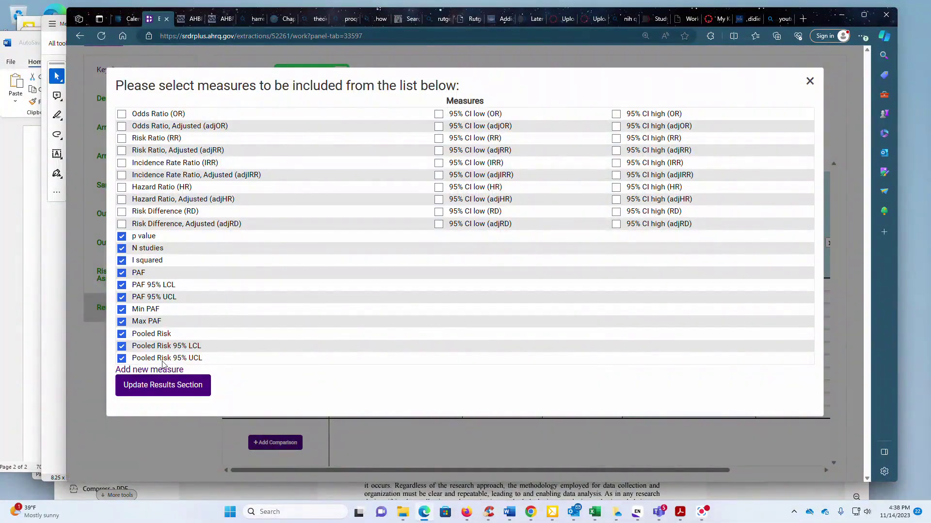
click(809, 81)
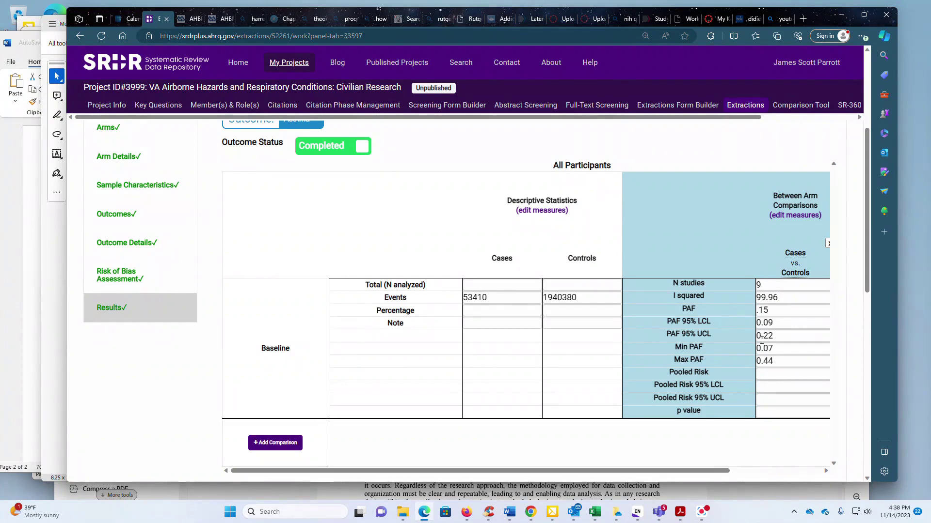
Open the 2022 idiopathic pulmonary fibrosis extraction and examine the General dust outcome's between-arm comparisons in its Results section
click(751, 106)
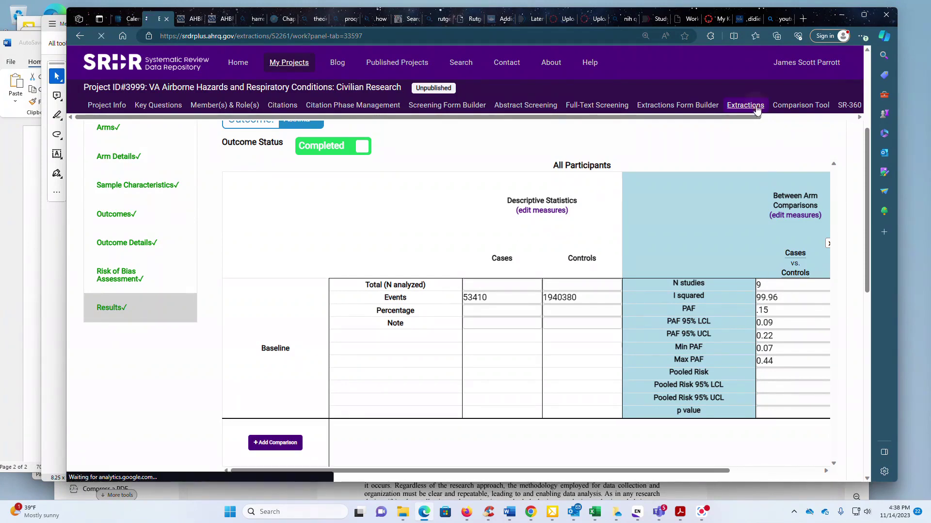
click(94, 292)
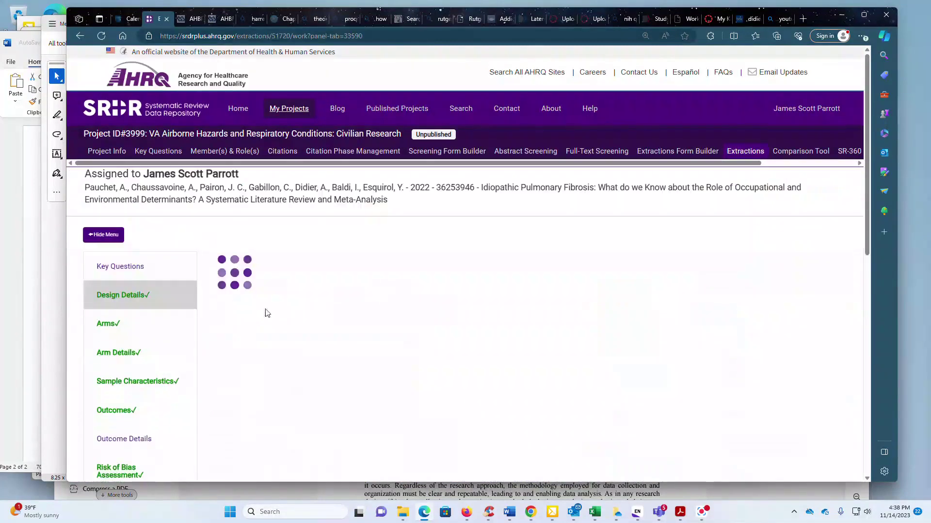
scroll(129, 400, down, 1)
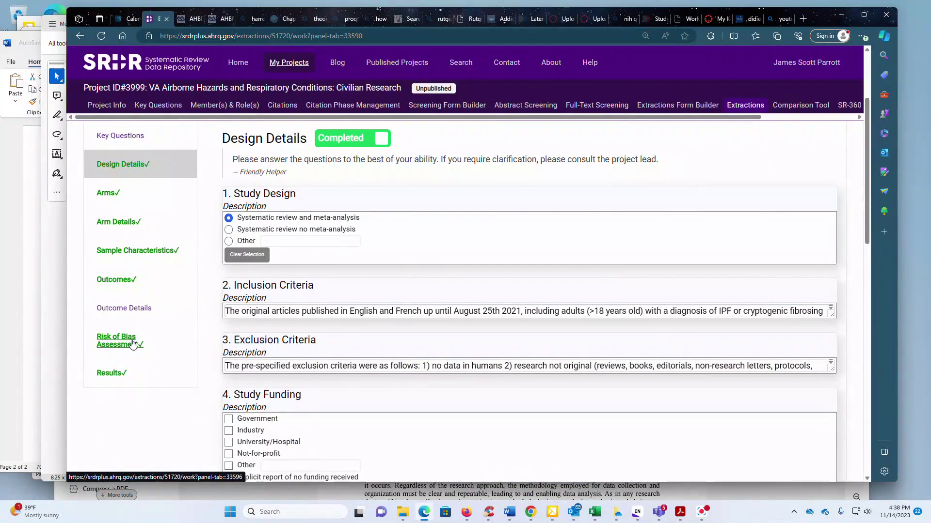
click(111, 374)
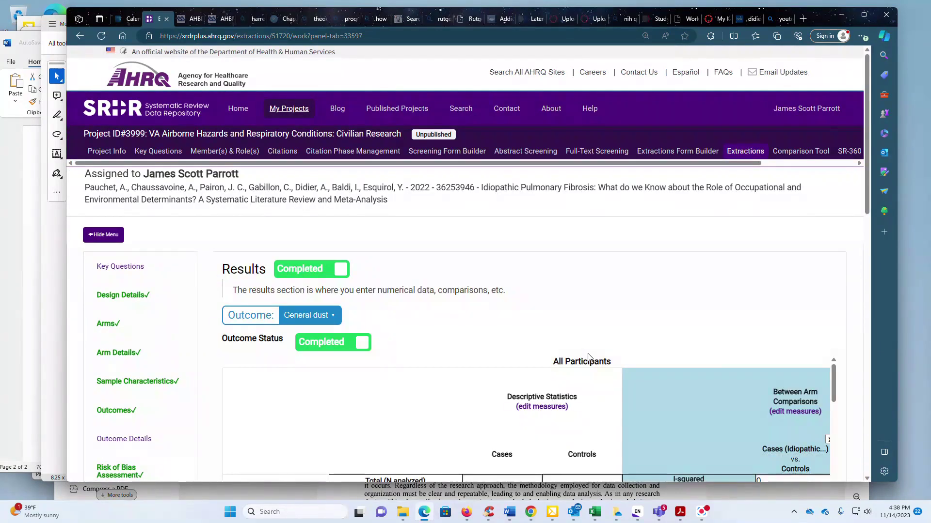
click(328, 316)
click(596, 271)
drag(867, 198, 881, 241)
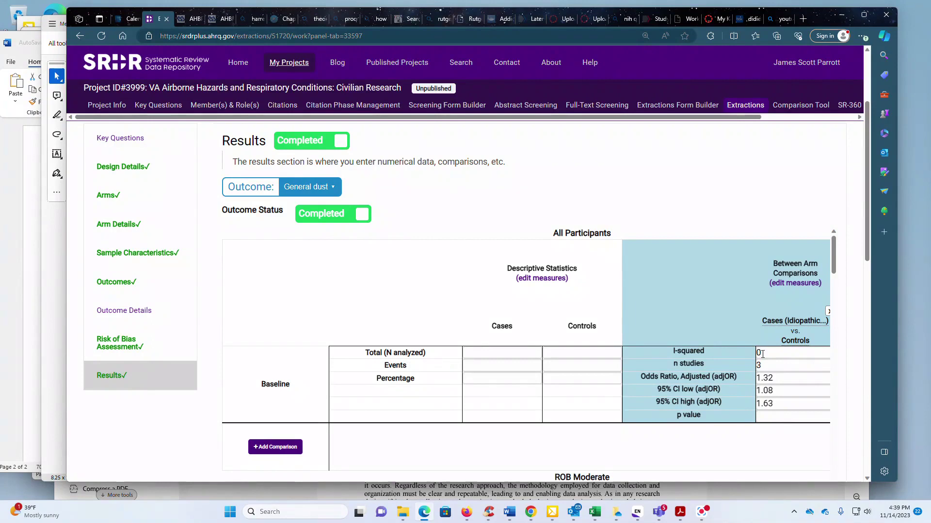
Check the General dust results against the forest plot in the Acrobat PDF, and return to the extraction in the browser
mouse_move(683, 513)
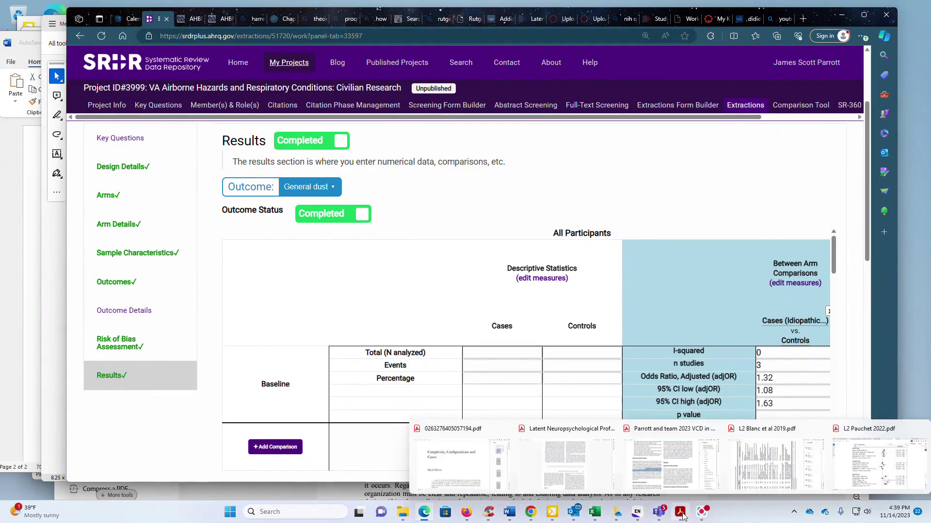
click(858, 482)
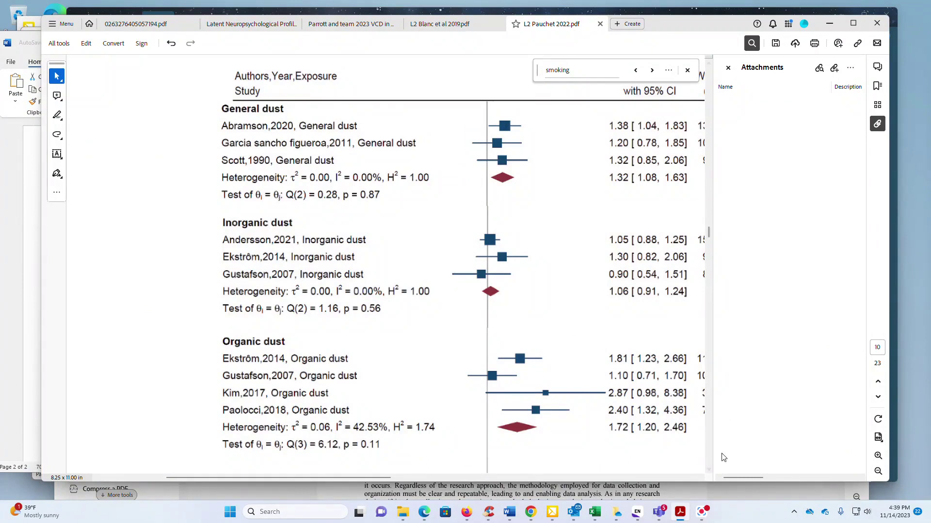
mouse_move(594, 512)
click(424, 514)
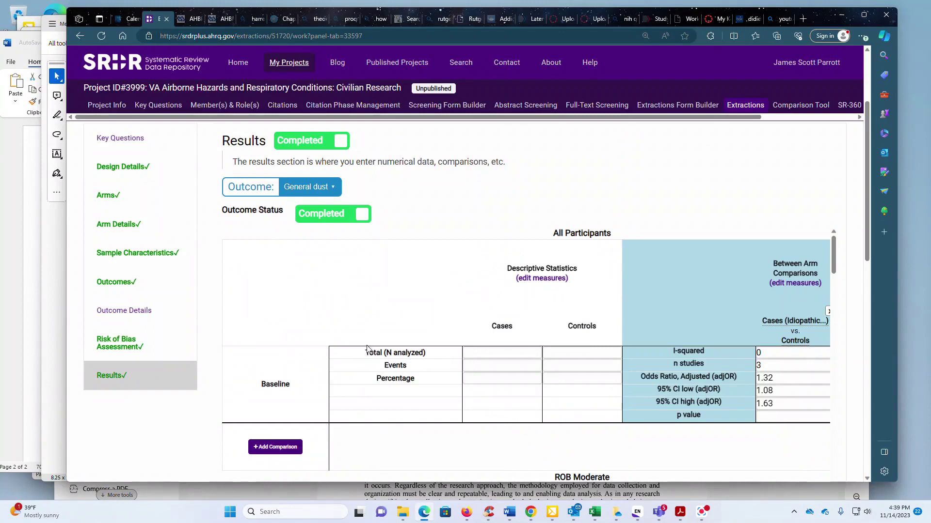
Open the Risk of Bias Assessment section and examine the decisions and supporting criteria recorded for its appraisal questions
scroll(367, 349, up, 3)
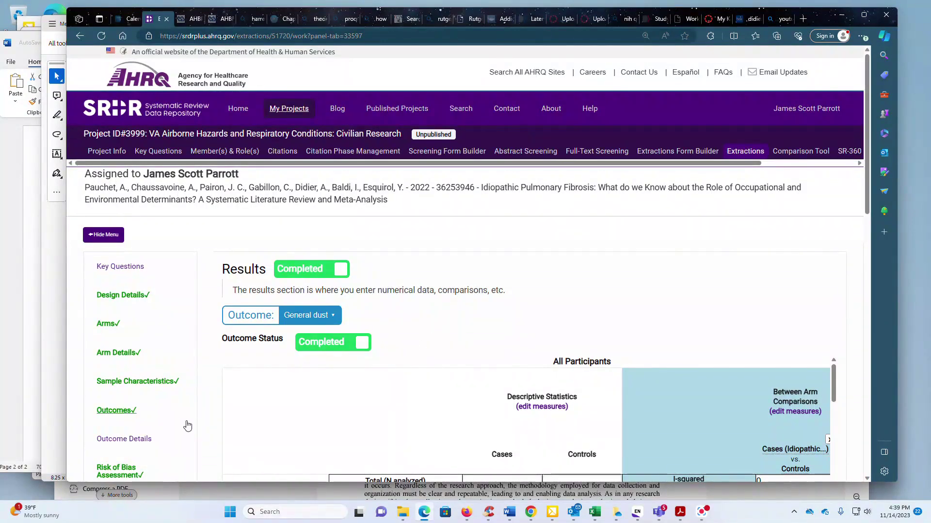
scroll(184, 424, down, 3)
click(113, 341)
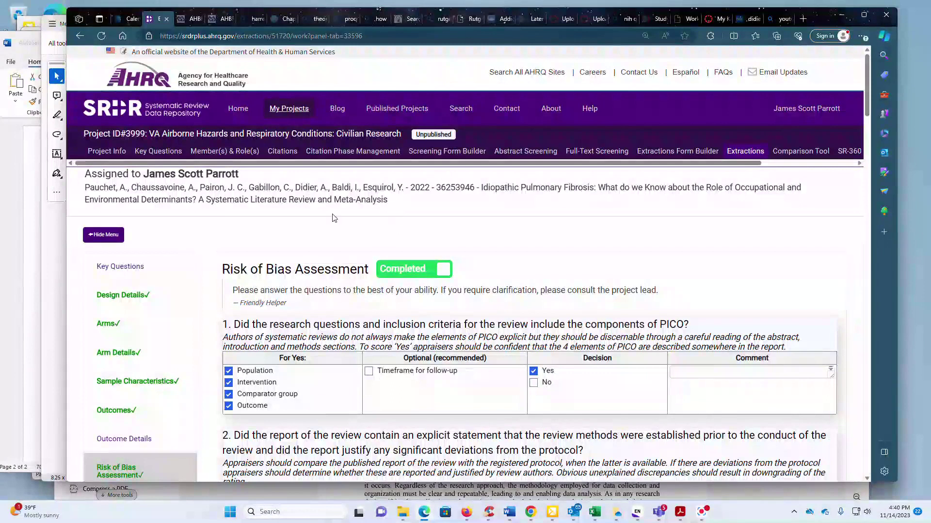
scroll(213, 257, down, 3)
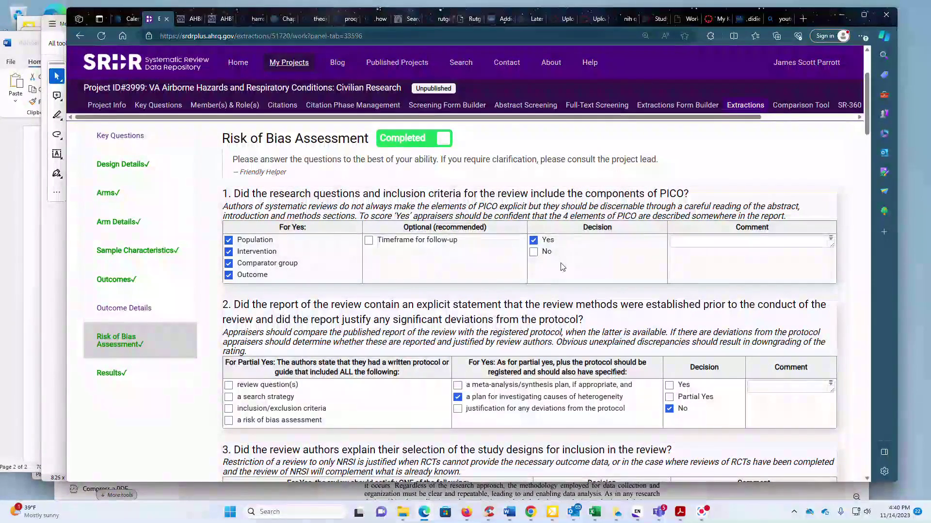
scroll(631, 247, down, 3)
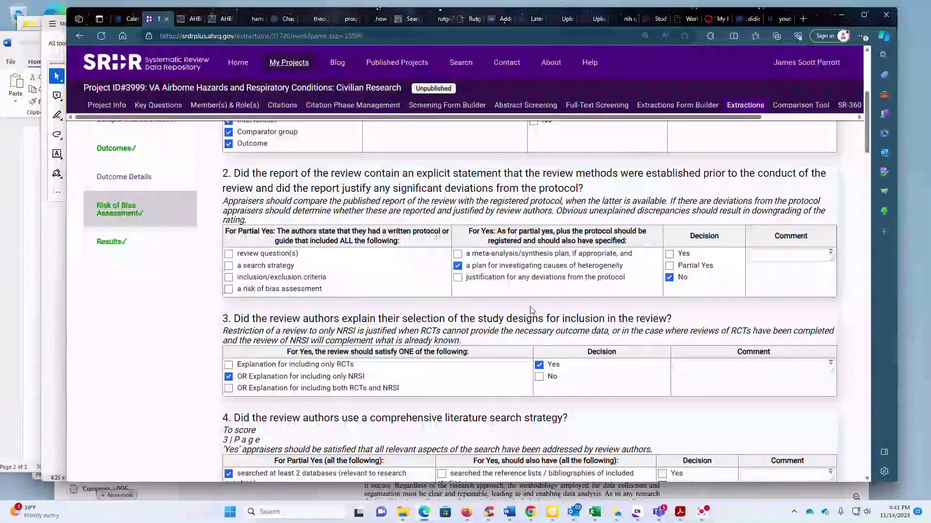
scroll(412, 298, down, 3)
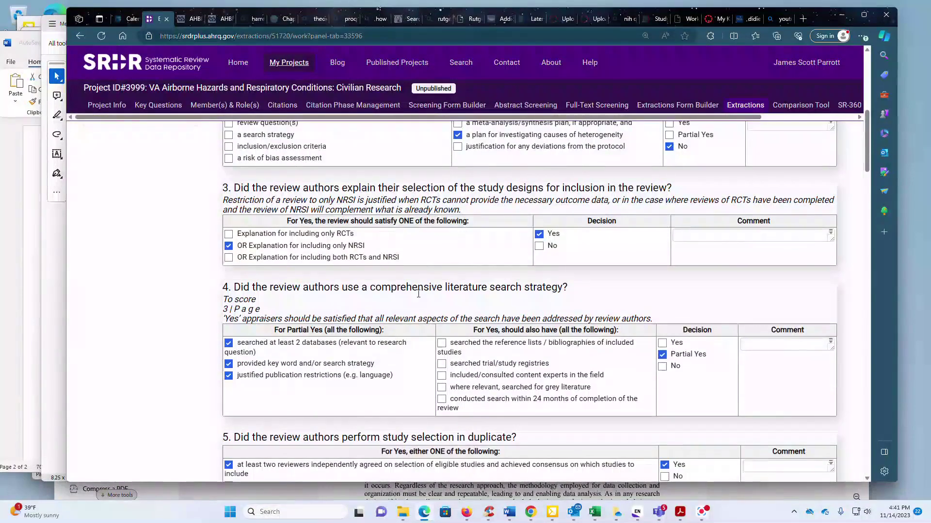
scroll(433, 282, down, 15)
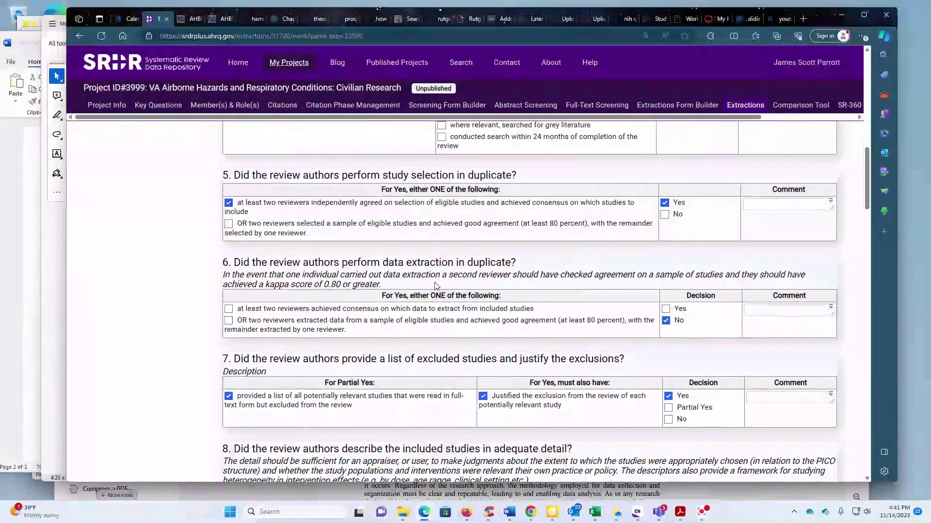
scroll(440, 286, down, 15)
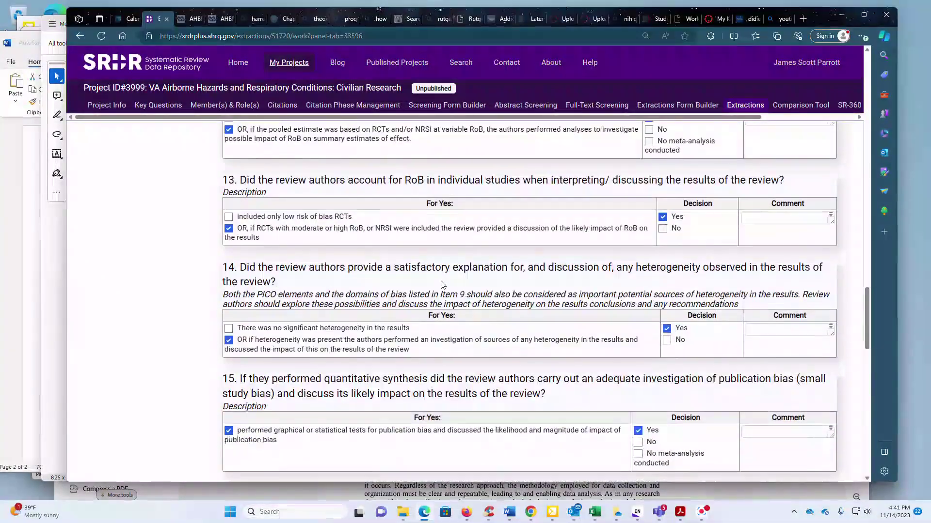
Examine the overall confidence rating and its criteria in item 17, and return to the beginning of the risk of bias assessment
scroll(441, 285, up, 3)
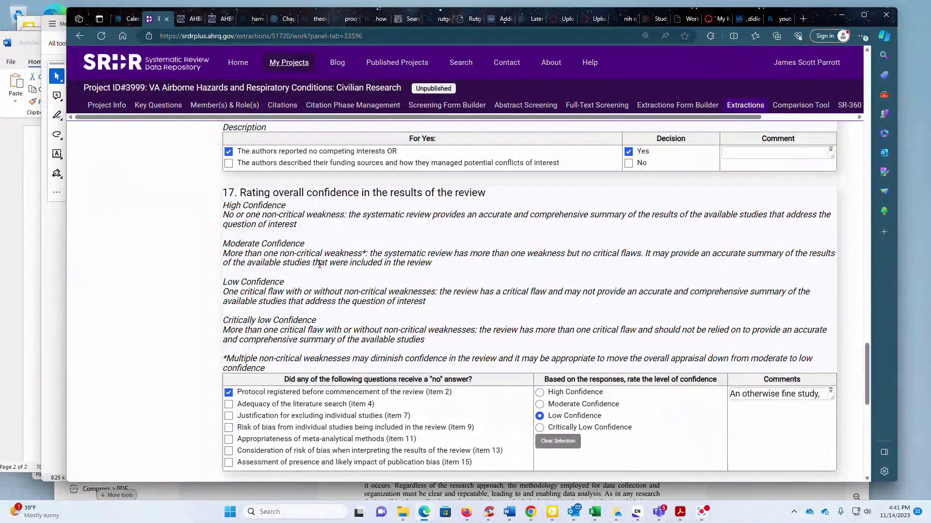
scroll(548, 323, down, 1)
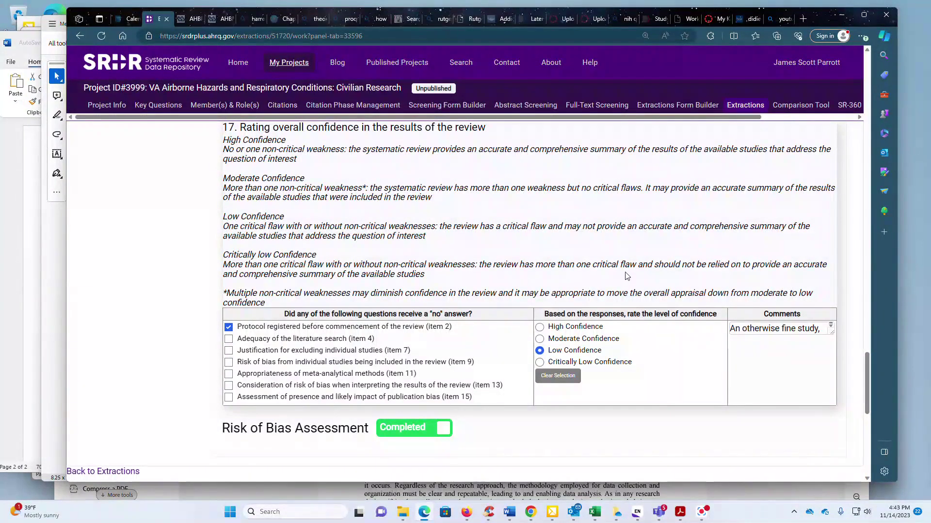
scroll(625, 277, up, 5)
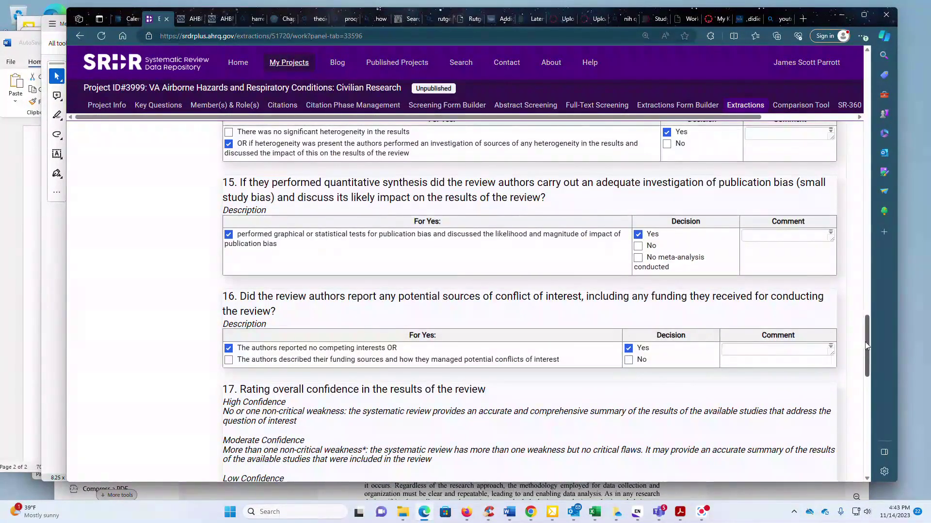
drag(866, 345, 867, 146)
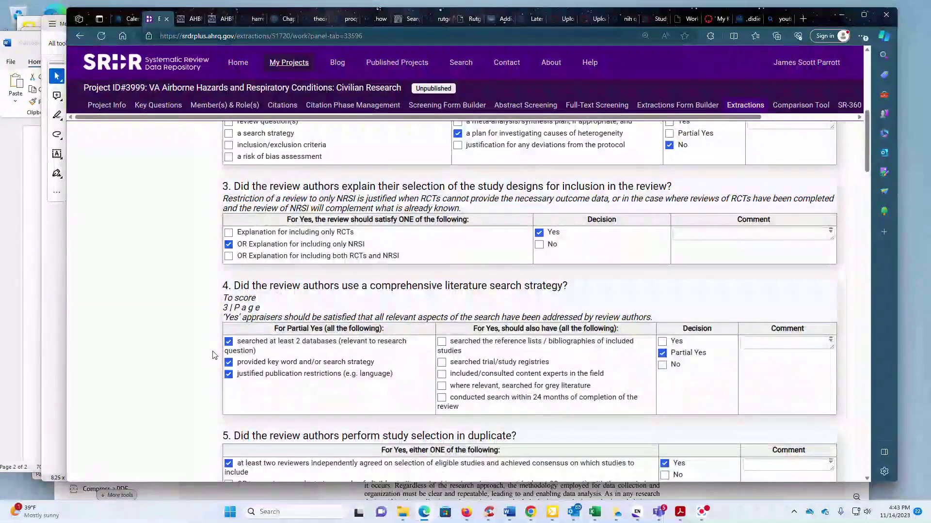
scroll(212, 355, up, 10)
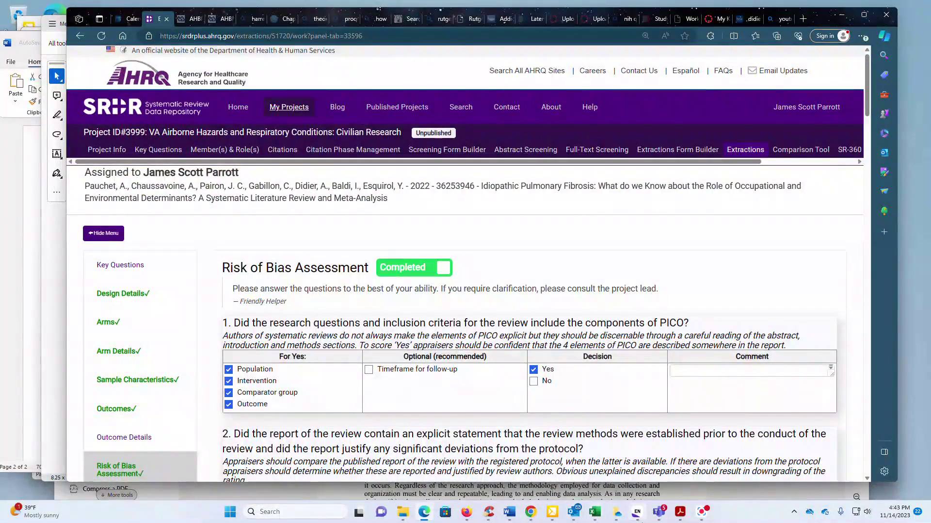